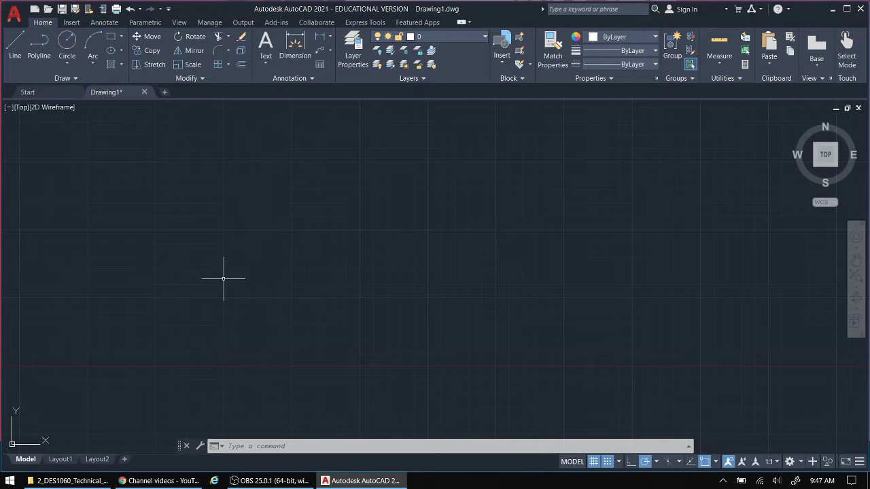
- Draw a circle with a radius of about 4.5 in the upper-middle part of the drawing as an eye
{"action": "left_click", "coordinate": [67, 42]}
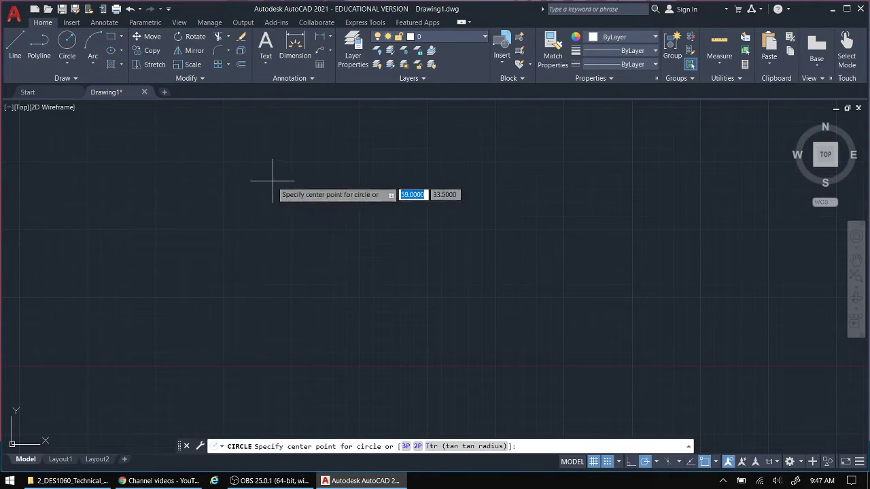
{"action": "left_click", "coordinate": [278, 167]}
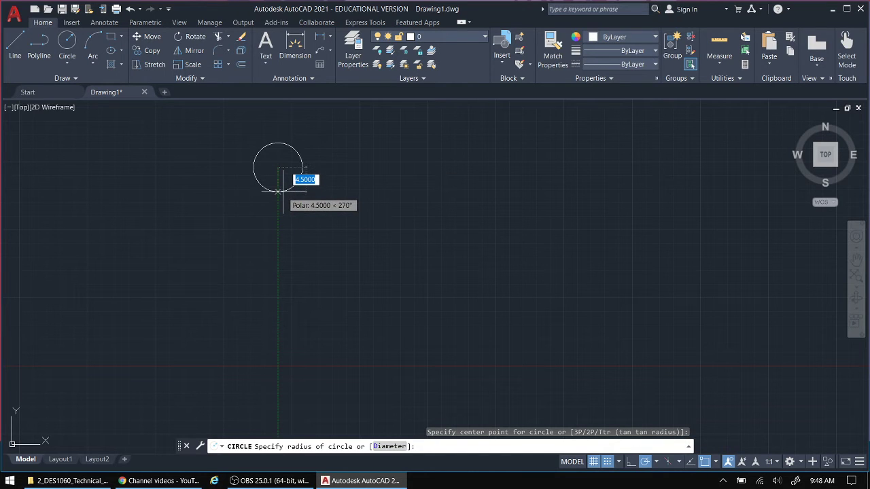
{"action": "left_click", "coordinate": [278, 191]}
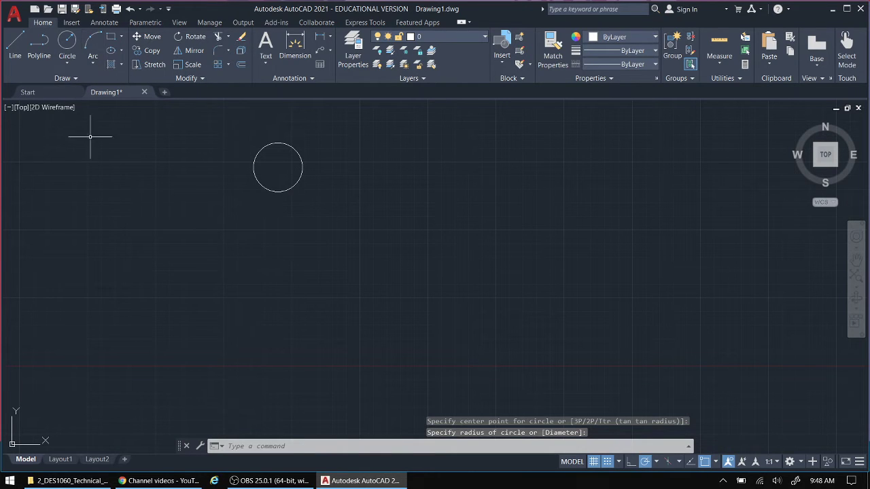
- Draw a three-point arc opening to the right, below and right of the circle, as the first half of the nose
{"action": "left_click", "coordinate": [94, 46]}
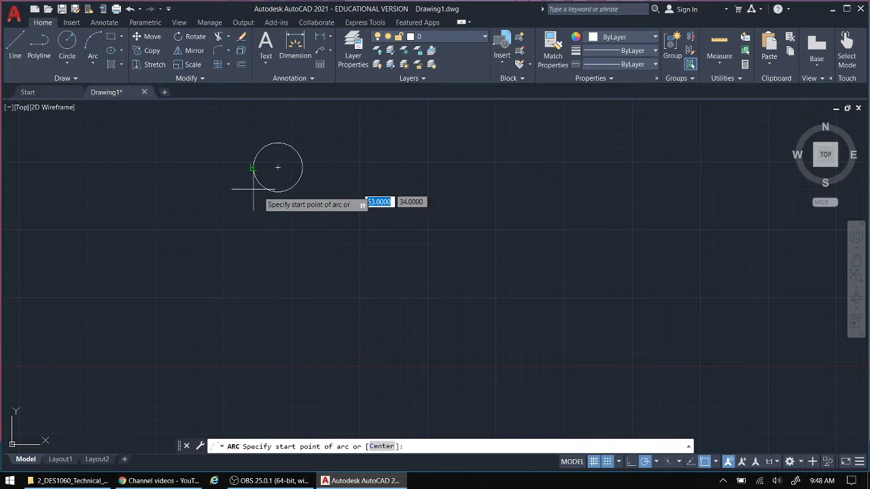
{"action": "left_click", "coordinate": [329, 207]}
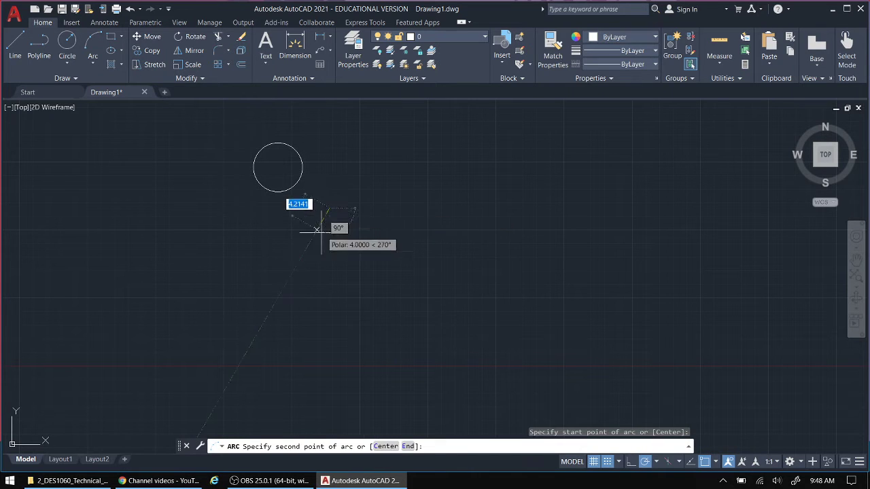
{"action": "left_click", "coordinate": [330, 271]}
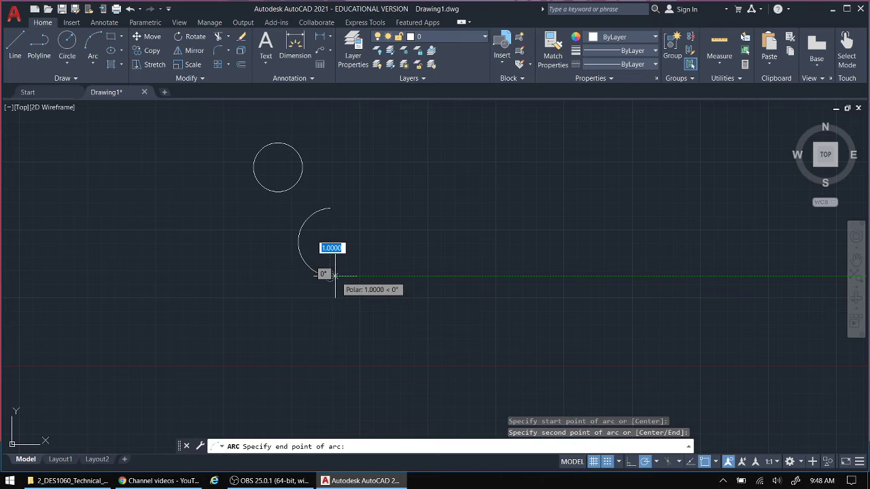
{"action": "left_click", "coordinate": [336, 276]}
- Try a wide, shallow upward-opening arc below the half-nose arc as a mouth, and erase it
{"action": "left_click", "coordinate": [91, 55]}
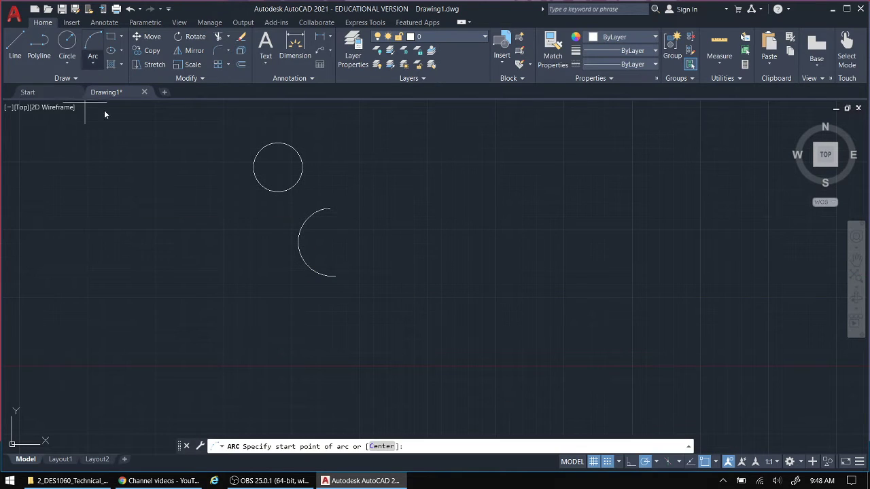
{"action": "left_click", "coordinate": [242, 323]}
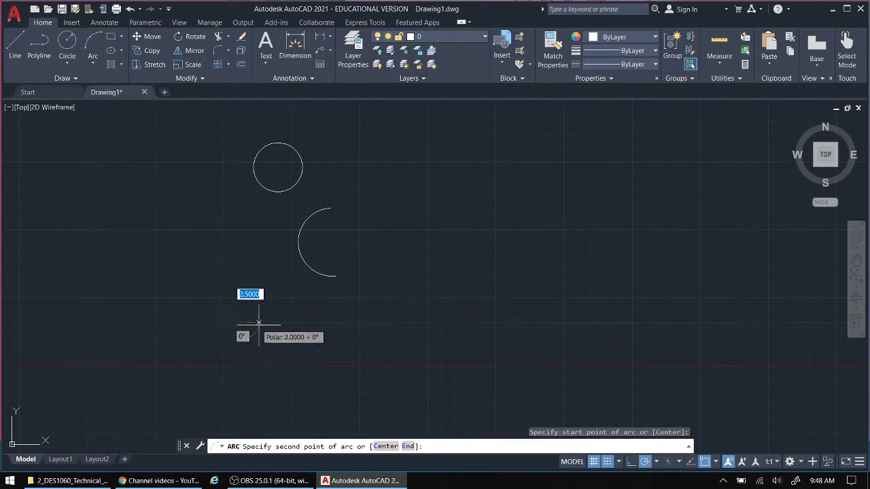
{"action": "left_click", "coordinate": [430, 323]}
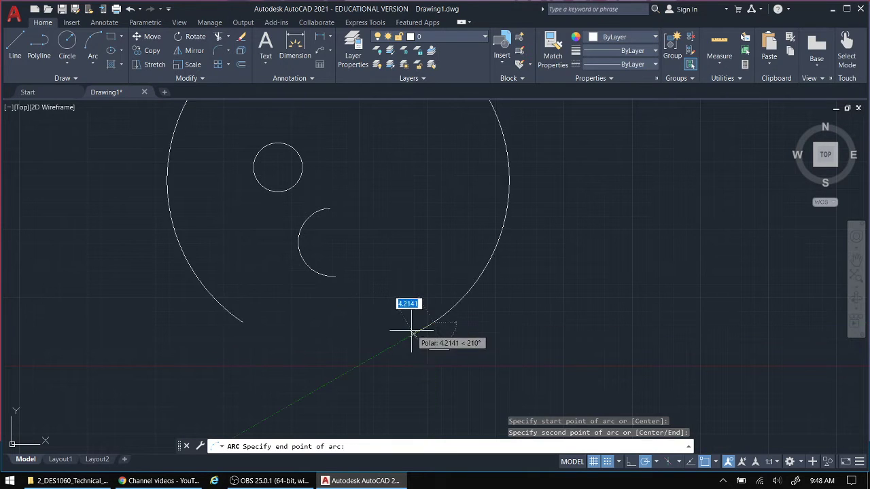
{"action": "left_click", "coordinate": [443, 317]}
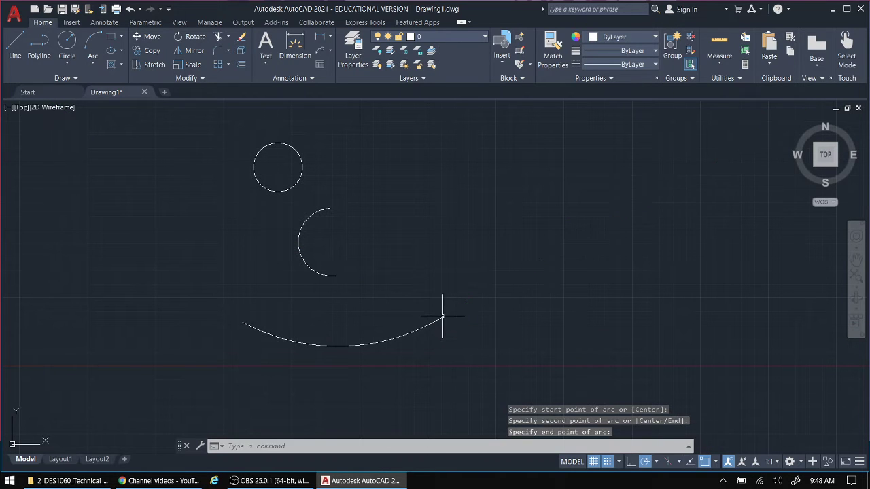
{"action": "left_click", "coordinate": [395, 334]}
{"action": "key", "text": "Delete"}
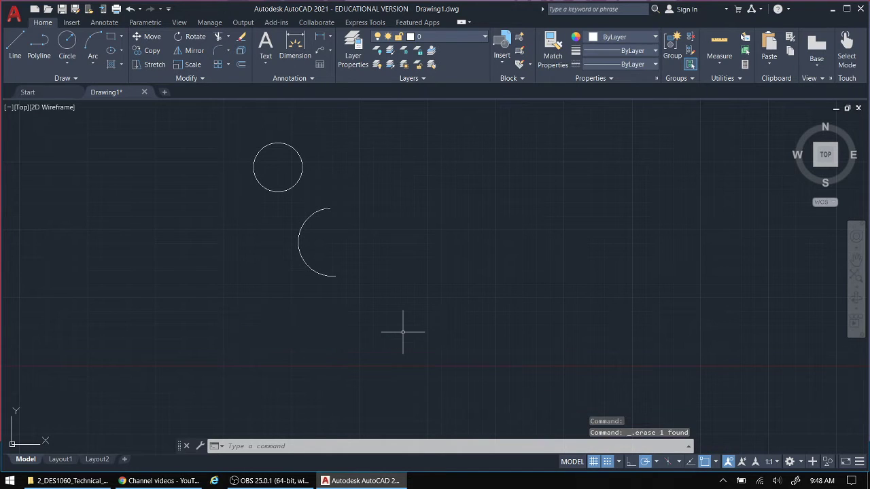
- Draw a three-point arc from just below the half-nose's lower end, curving up to the left, as half the mouth
{"action": "left_click", "coordinate": [94, 42]}
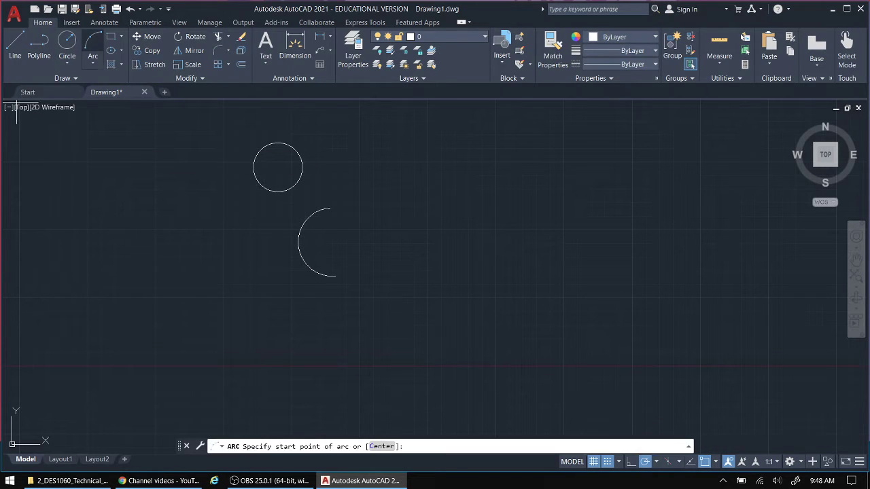
{"action": "left_click", "coordinate": [335, 309]}
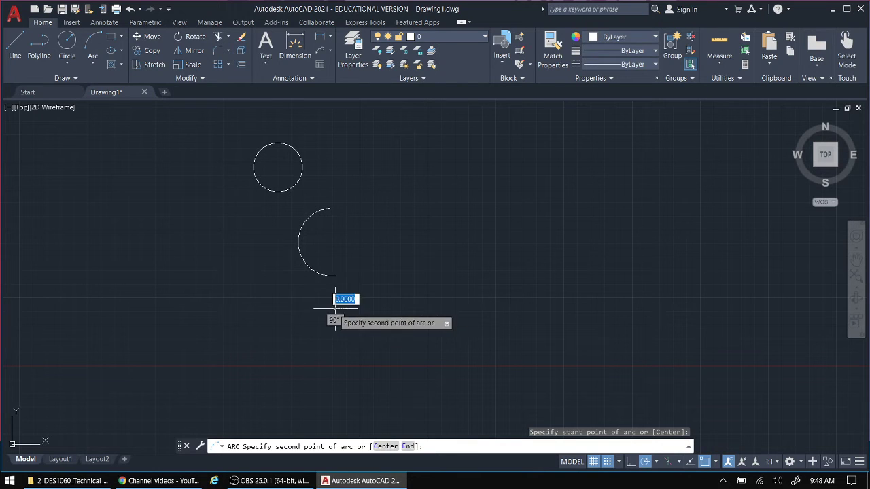
{"action": "left_click", "coordinate": [264, 289]}
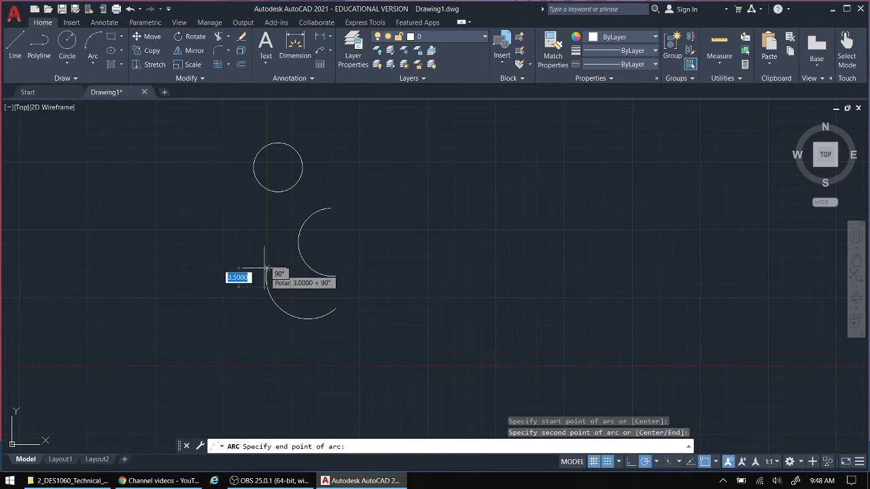
{"action": "left_click", "coordinate": [261, 270]}
- Draw a small C-shaped three-point arc to the left of and slightly below the circle as an ear
{"action": "left_click", "coordinate": [93, 42]}
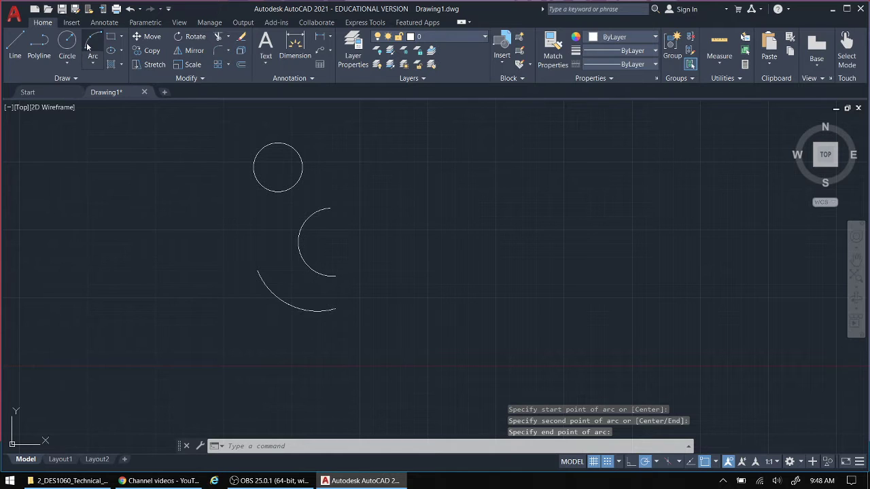
{"action": "left_click", "coordinate": [210, 202]}
{"action": "left_click", "coordinate": [210, 227]}
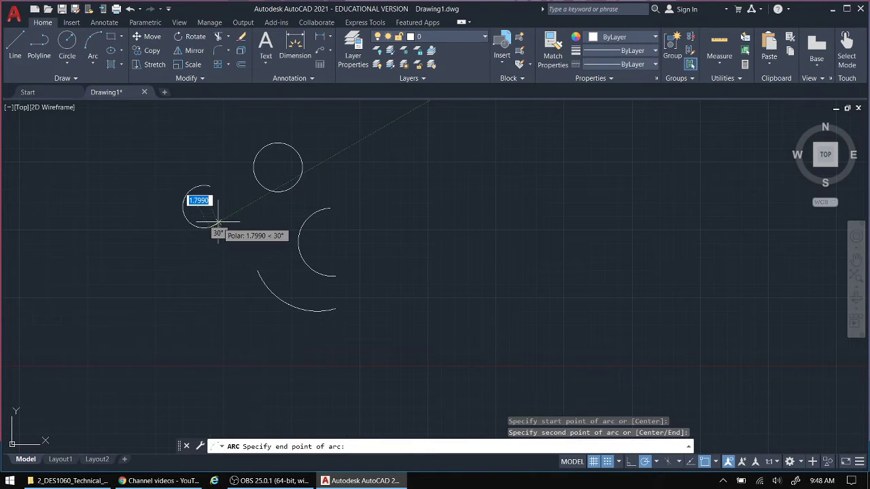
{"action": "left_click", "coordinate": [214, 224]}
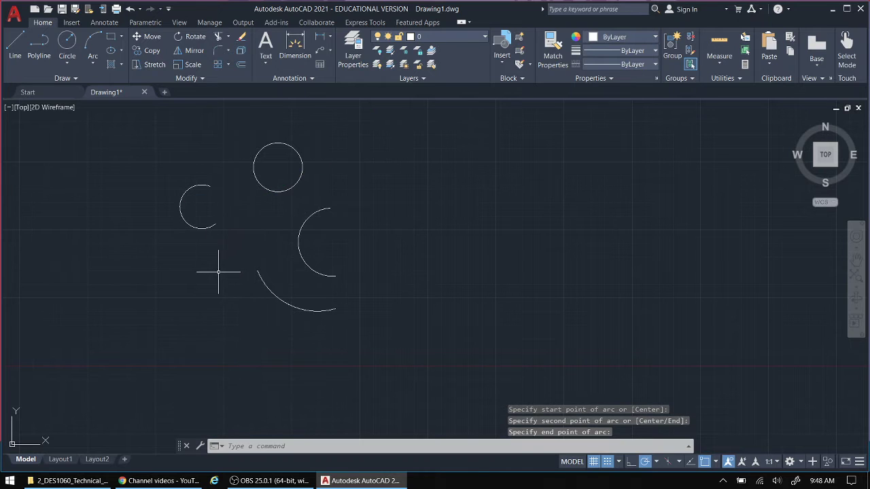
{"action": "key", "text": "Escape"}
- Mirror the circle and all three arcs about a vertical line through the mouth arc's right endpoint, keeping the source objects
{"action": "mouse_move", "coordinate": [276, 286]}
{"action": "middle_mouse_down"}
{"action": "mouse_move", "coordinate": [282, 297]}
{"action": "mouse_move", "coordinate": [263, 334]}
{"action": "middle_mouse_up"}
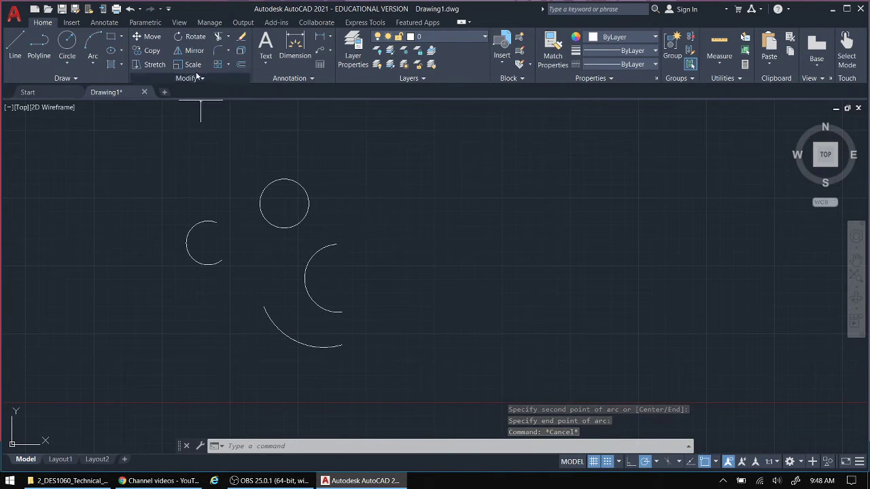
{"action": "left_click", "coordinate": [190, 50]}
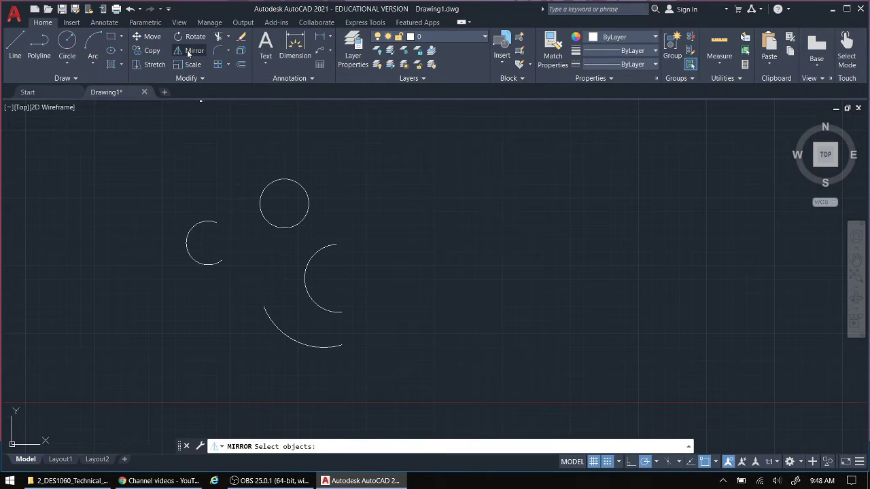
{"action": "left_click", "coordinate": [161, 163]}
{"action": "left_click", "coordinate": [351, 379]}
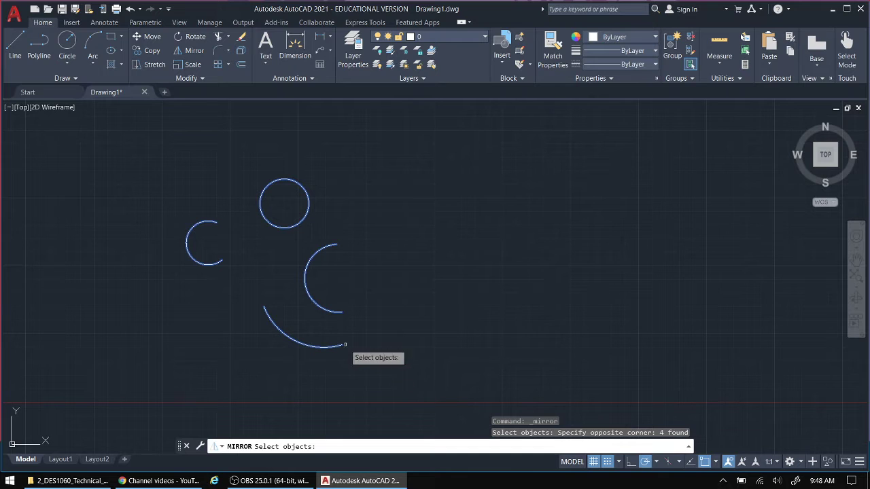
{"action": "key", "text": "Return"}
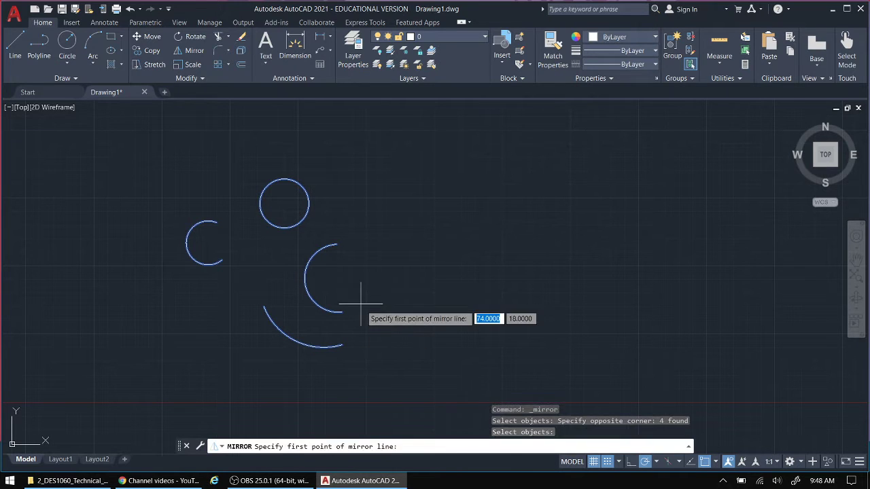
{"action": "left_click", "coordinate": [341, 346]}
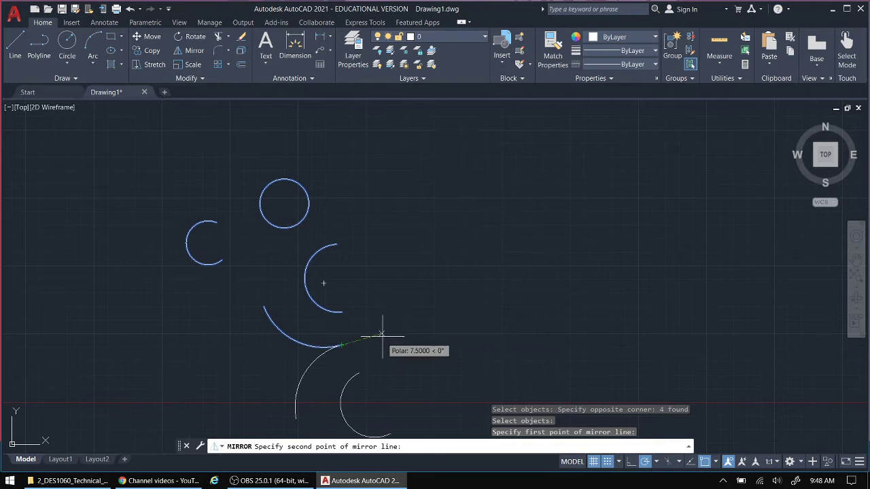
{"action": "left_click", "coordinate": [341, 266]}
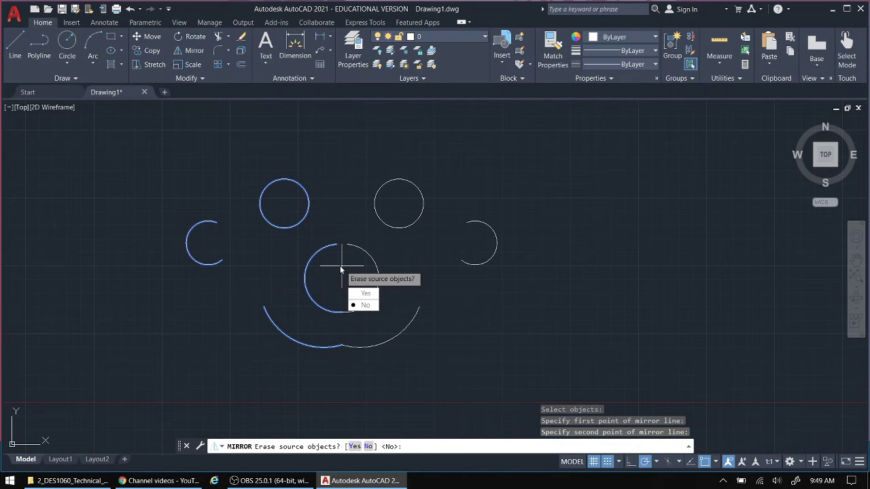
{"action": "left_click", "coordinate": [365, 305]}
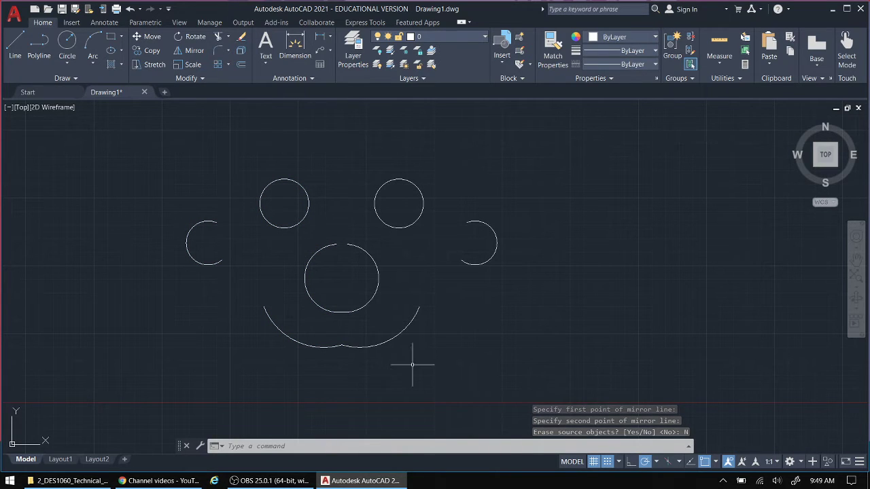
- Draw a continuous zigzag of line segments above the eyes, spanning from ear to ear, as spiky hair
{"action": "scroll", "coordinate": [359, 323], "scroll_direction": "down", "scroll_amount": 2}
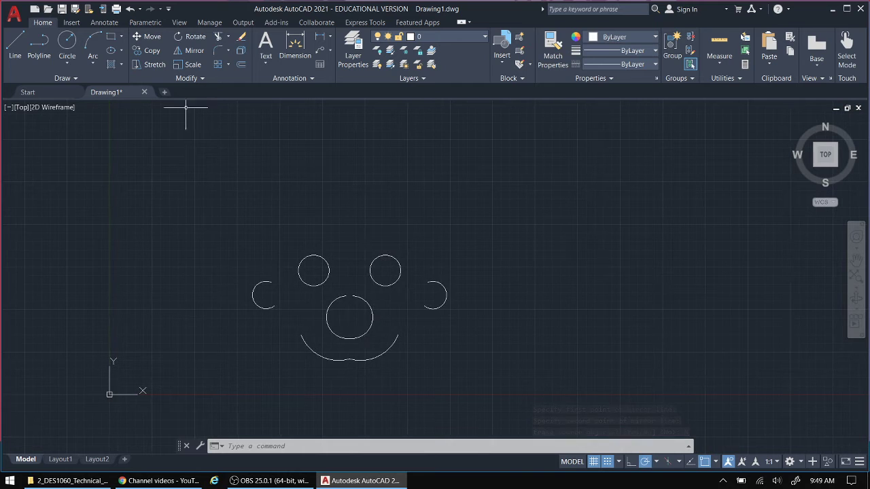
{"action": "left_click", "coordinate": [16, 46]}
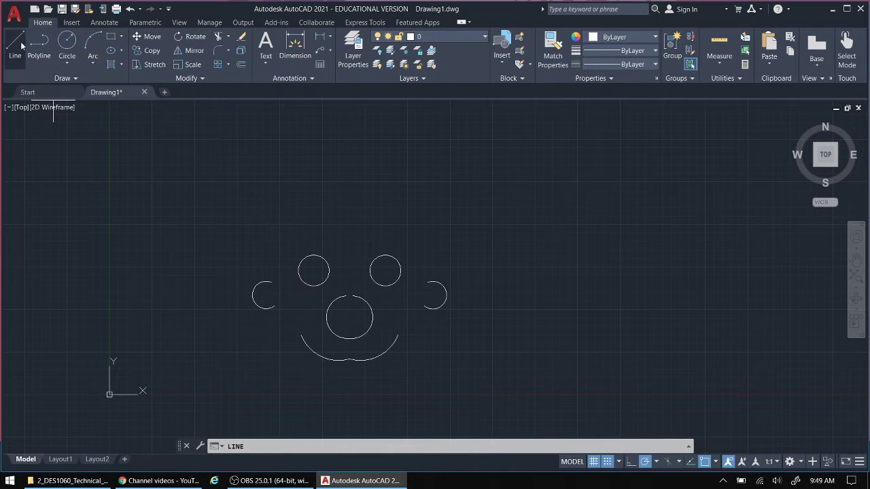
{"action": "left_click", "coordinate": [258, 238]}
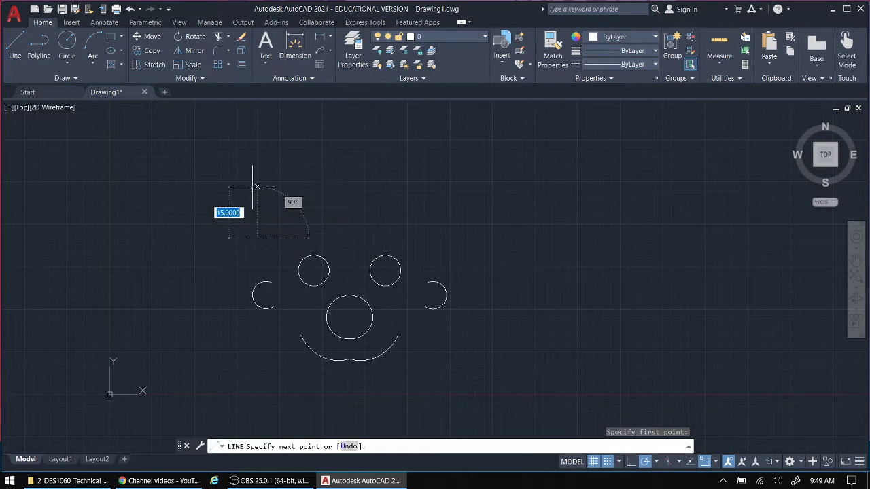
{"action": "left_click", "coordinate": [241, 177]}
{"action": "left_click", "coordinate": [275, 225]}
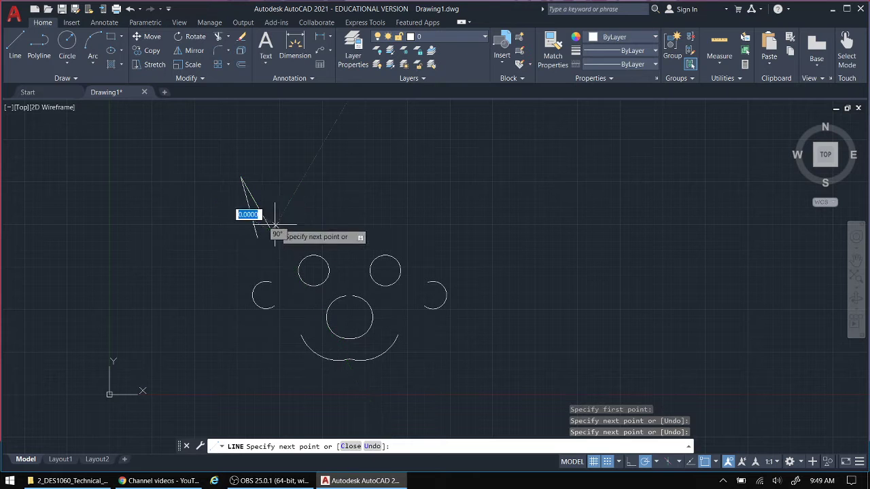
{"action": "left_click", "coordinate": [272, 184]}
{"action": "left_click", "coordinate": [307, 225]}
{"action": "left_click", "coordinate": [290, 166]}
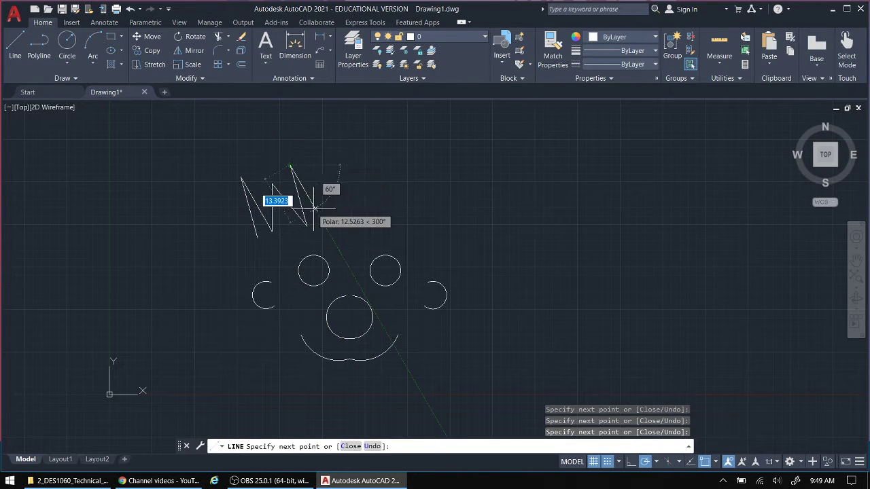
{"action": "left_click", "coordinate": [324, 224]}
{"action": "left_click", "coordinate": [336, 178]}
{"action": "left_click", "coordinate": [346, 231]}
{"action": "left_click", "coordinate": [359, 161]}
{"action": "left_click", "coordinate": [370, 227]}
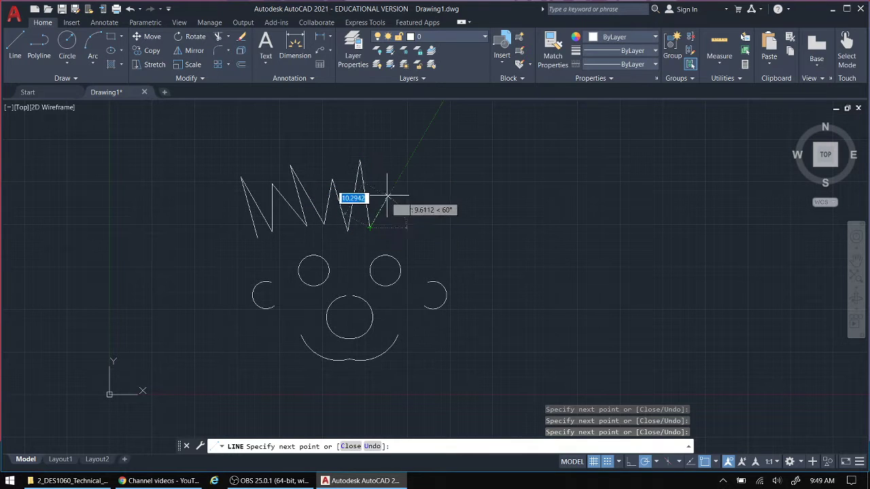
{"action": "left_click", "coordinate": [393, 185]}
{"action": "left_click", "coordinate": [402, 232]}
{"action": "left_click", "coordinate": [421, 181]}
{"action": "left_click", "coordinate": [421, 240]}
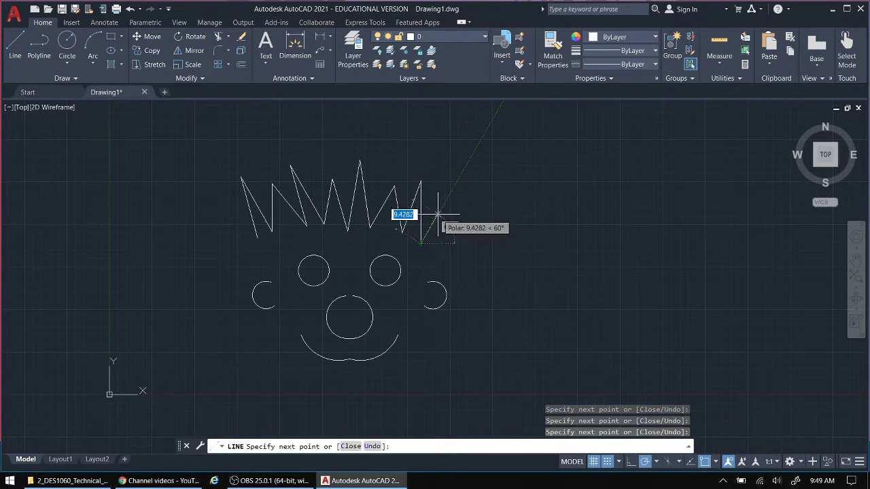
{"action": "right_click", "coordinate": [454, 246]}
{"action": "left_click", "coordinate": [491, 256]}
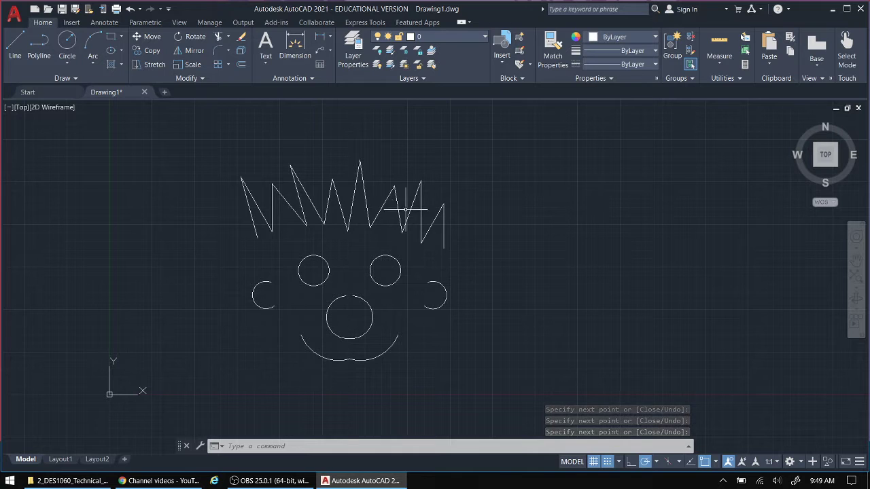
- Draw a wide, shallow three-point arc through the lower part of the zigzag hair, extending past both of its sides
{"action": "left_click", "coordinate": [92, 45]}
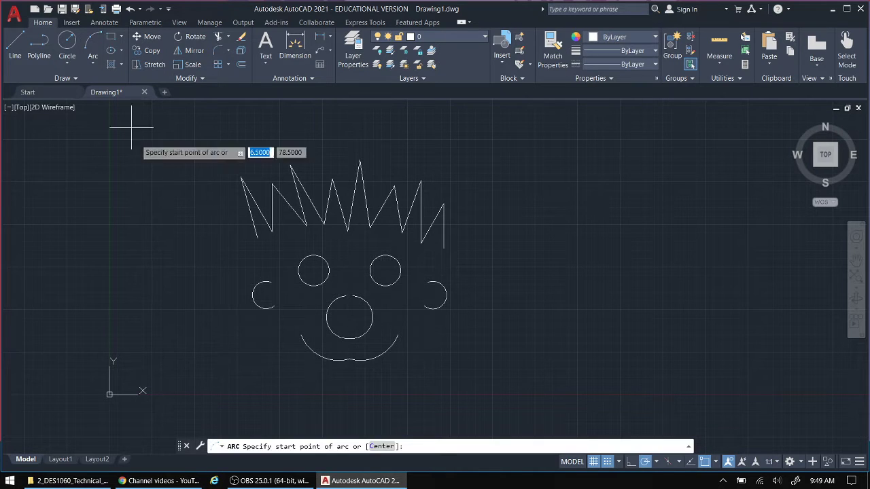
{"action": "left_click", "coordinate": [218, 225]}
{"action": "left_click", "coordinate": [466, 225]}
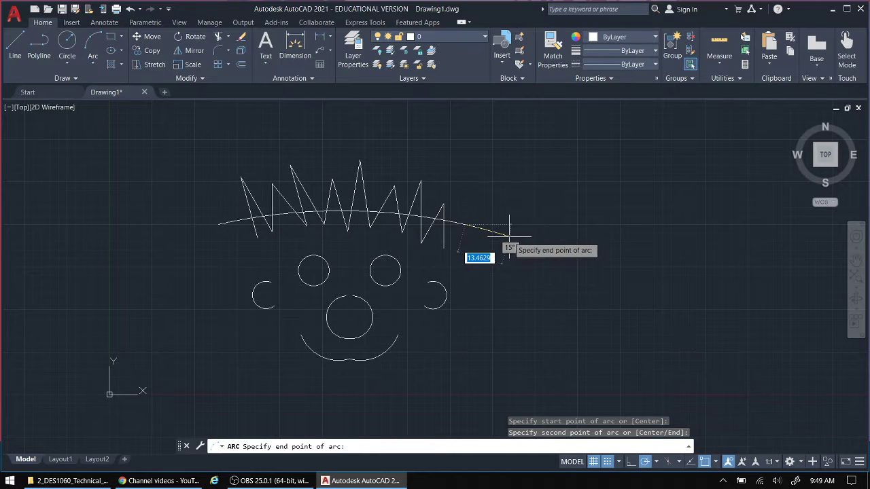
{"action": "left_click", "coordinate": [510, 236]}
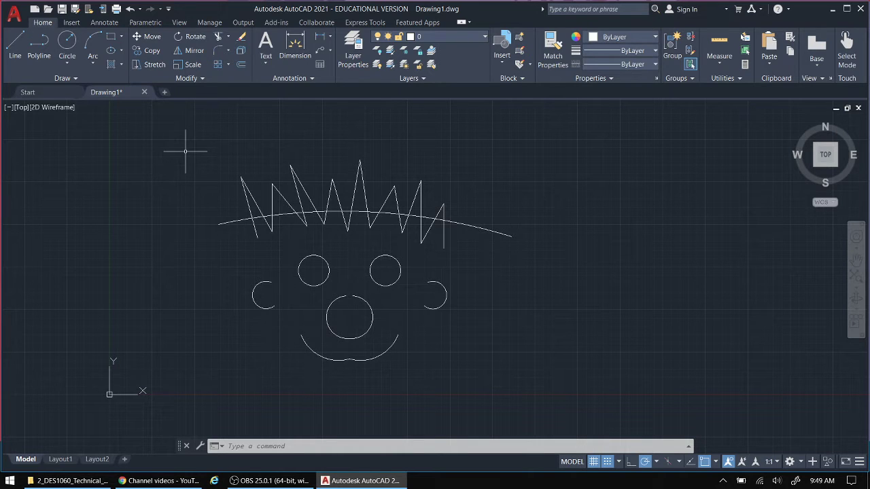
- Try trimming the hair spikes above the arc with a fence drawn across them, and undo the trim
{"action": "left_click", "coordinate": [218, 37]}
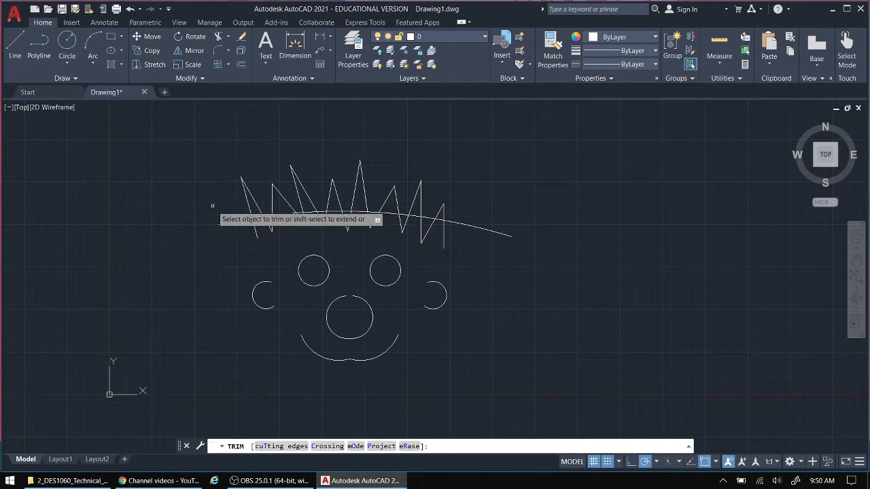
{"action": "left_click", "coordinate": [458, 214]}
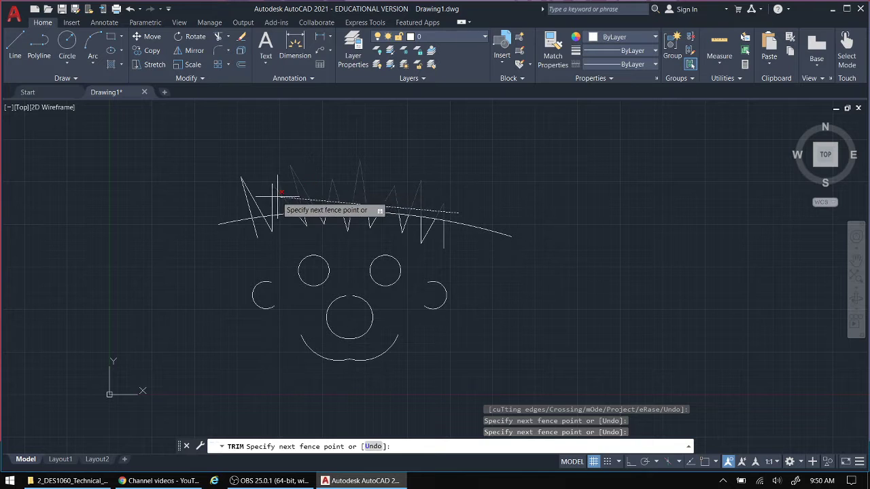
{"action": "key", "text": "Return"}
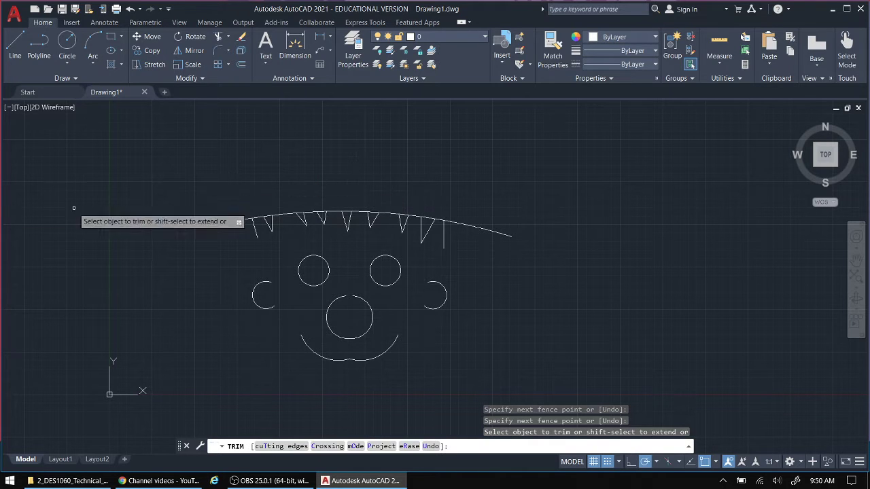
{"action": "key", "text": "Escape"}
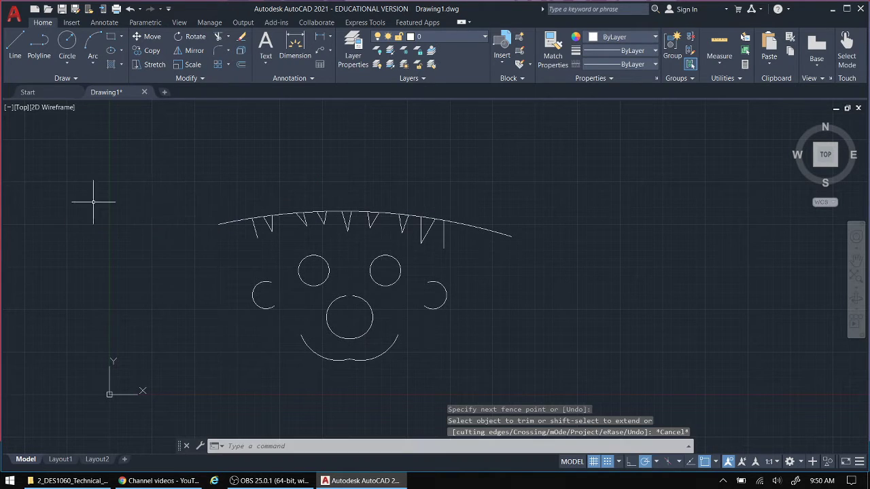
{"action": "key", "text": "ctrl+z"}
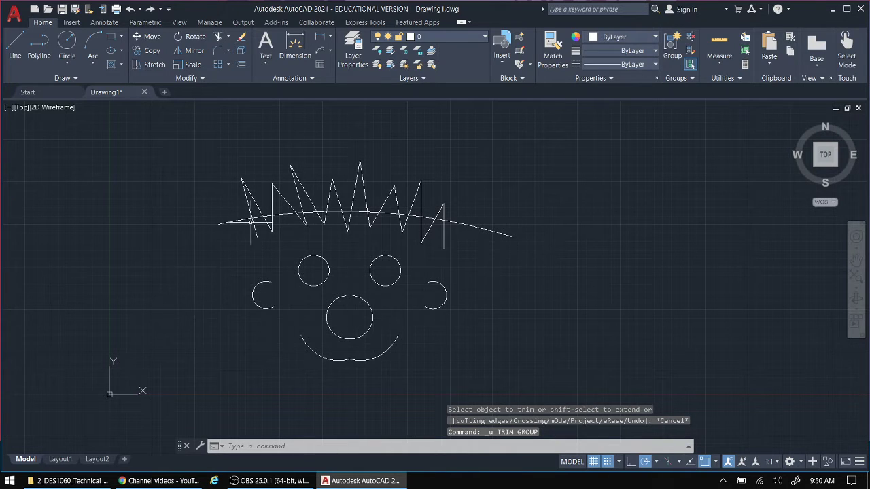
- Trim the hair spikes above the arc with a fence drawn across all of them, and delete the arc
{"action": "left_click", "coordinate": [219, 37]}
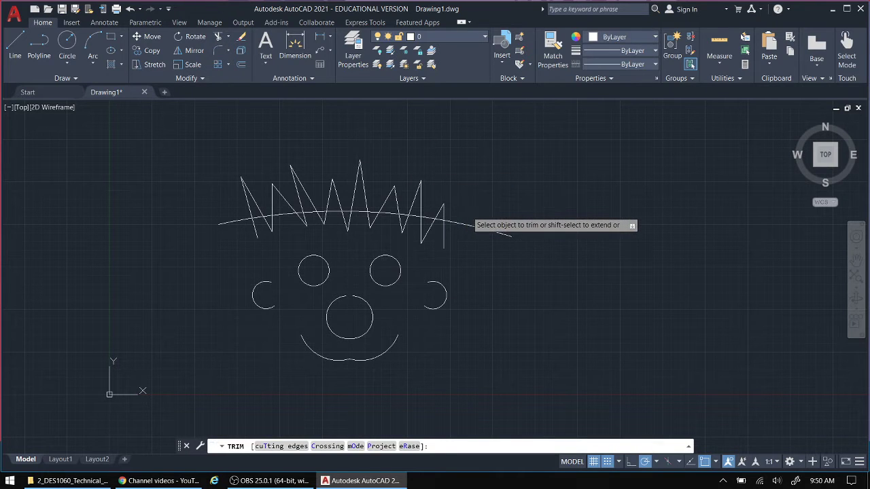
{"action": "left_click", "coordinate": [467, 212]}
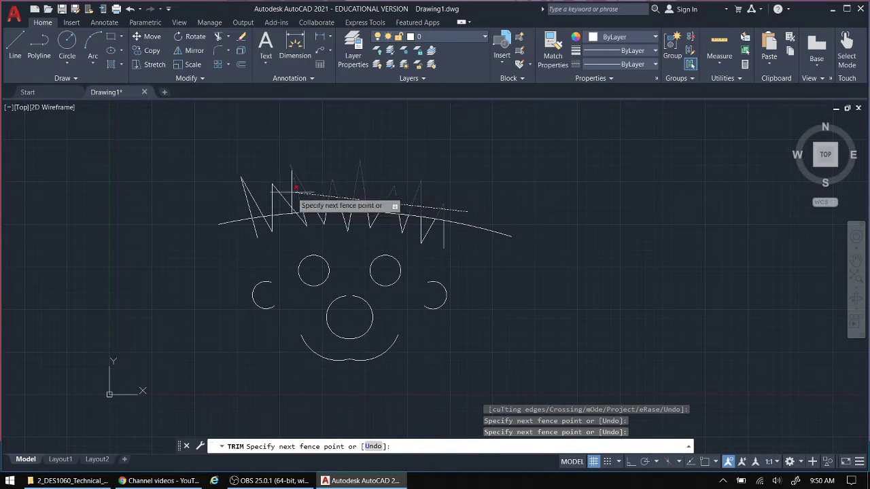
{"action": "left_click", "coordinate": [213, 195]}
{"action": "key", "text": "Return"}
{"action": "right_click", "coordinate": [215, 244]}
{"action": "left_click", "coordinate": [233, 252]}
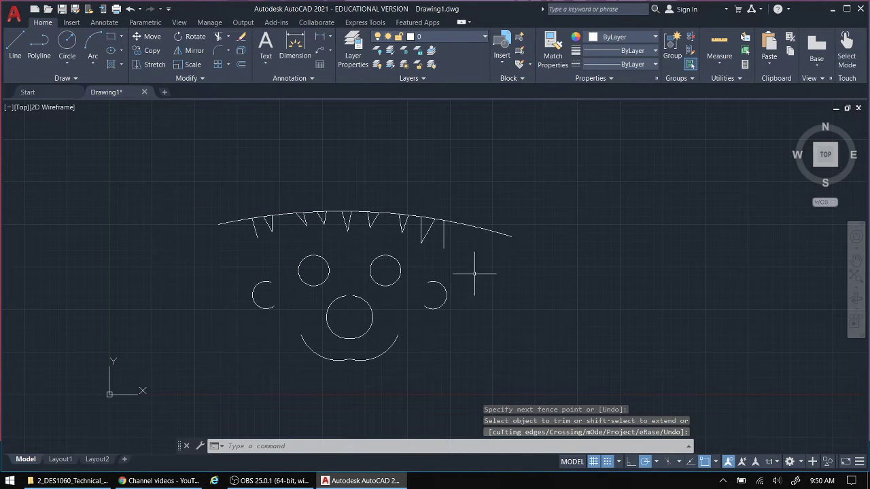
{"action": "left_click", "coordinate": [496, 231]}
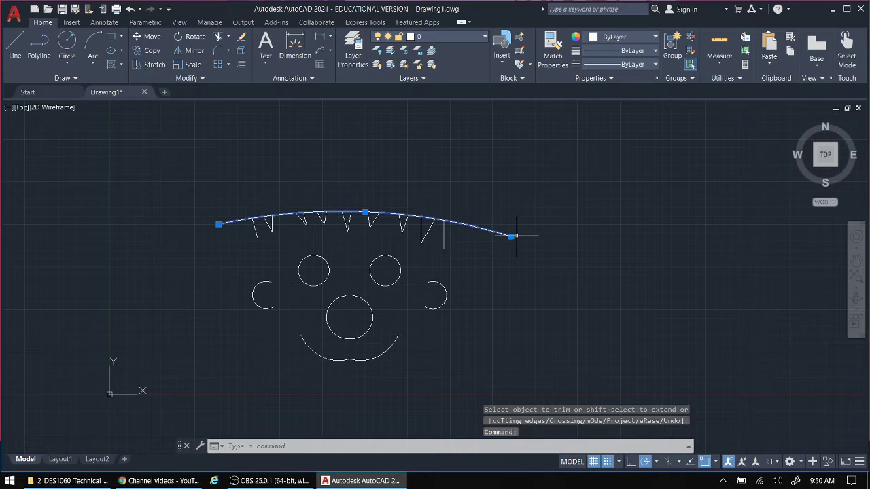
{"action": "key", "text": "Delete"}
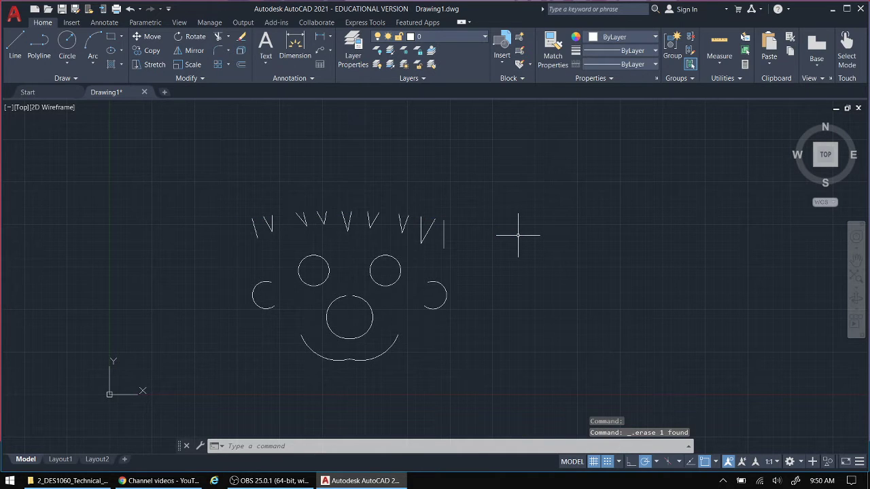
- Draw a large circle, bigger than the whole face, in the empty area to the right of the face
{"action": "scroll", "coordinate": [474, 247], "scroll_direction": "down", "scroll_amount": 2}
{"action": "middle_click_drag", "start_coordinate": [474, 247], "coordinate": [298, 244]}
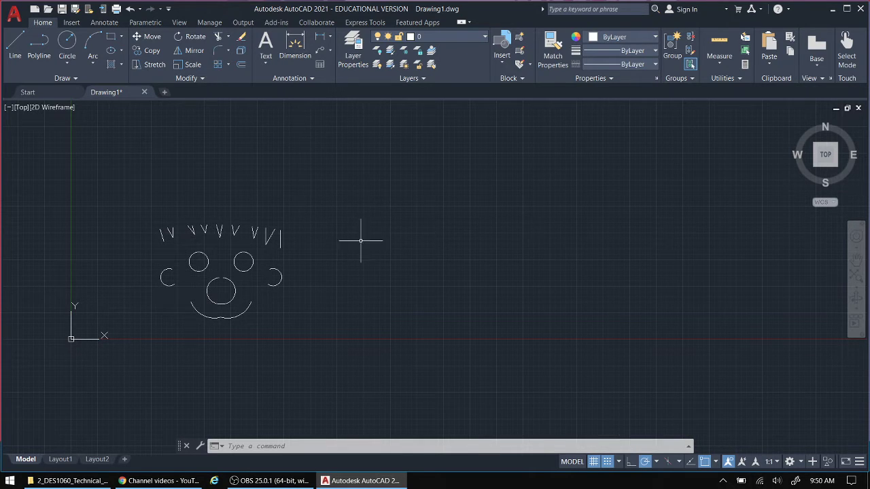
{"action": "left_click", "coordinate": [71, 51]}
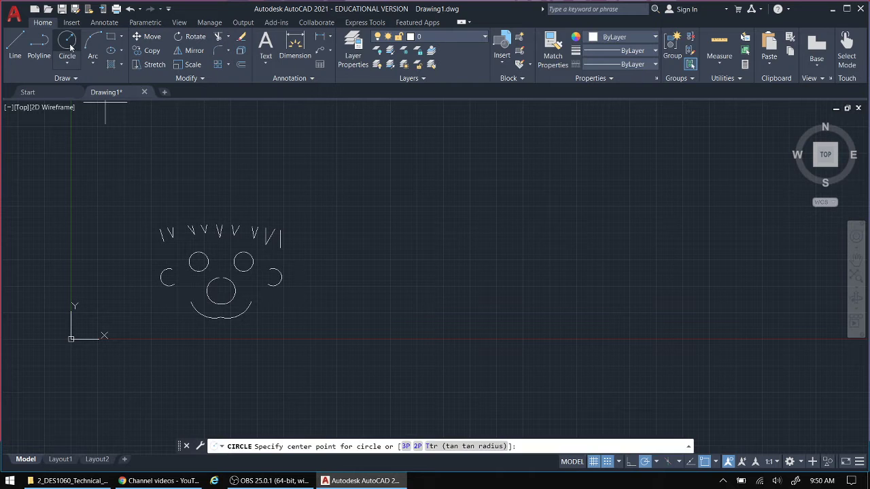
{"action": "left_click", "coordinate": [442, 241]}
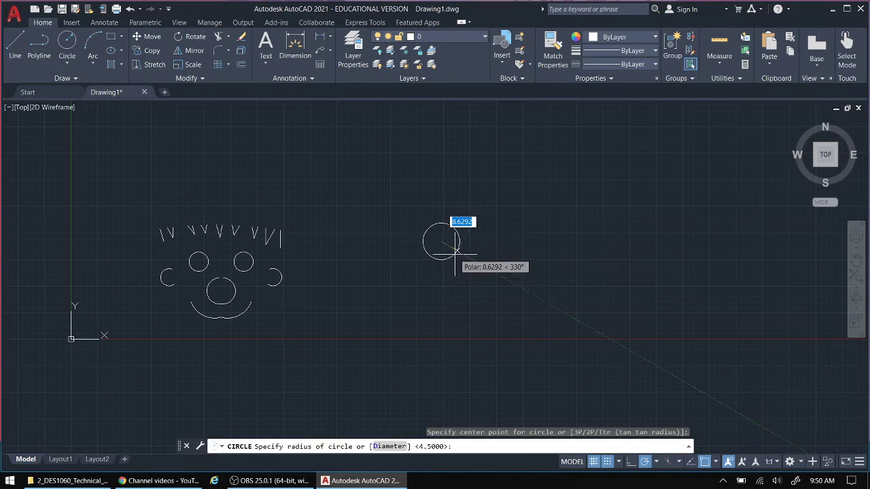
{"action": "left_click", "coordinate": [497, 293]}
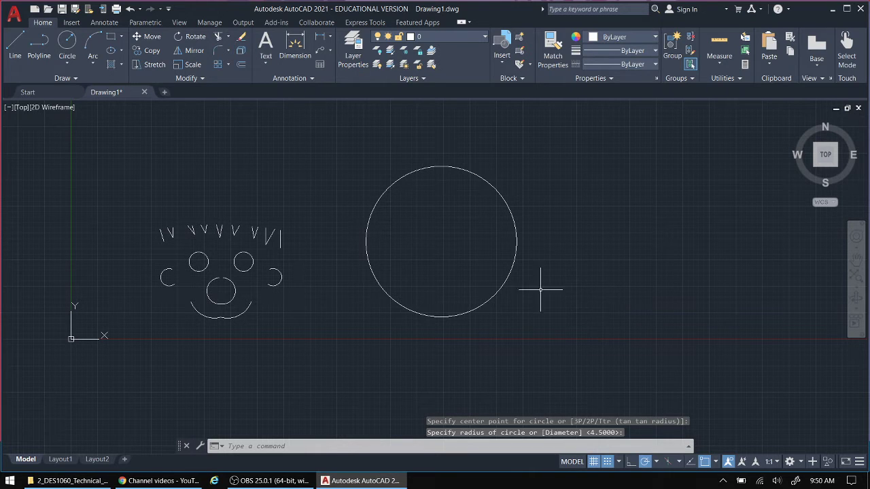
- Offset the large circle outward by 1 unit, and offset the resulting circle outward by the same distance
{"action": "left_click", "coordinate": [242, 65]}
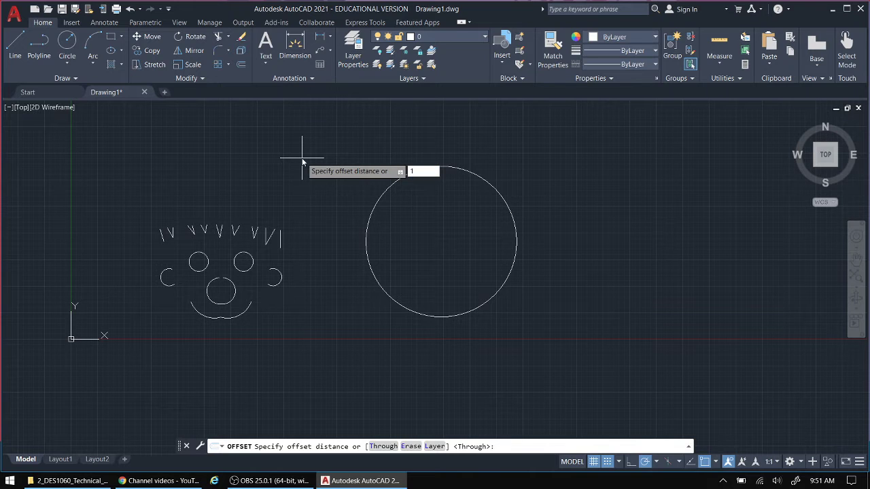
{"action": "key", "text": "Return"}
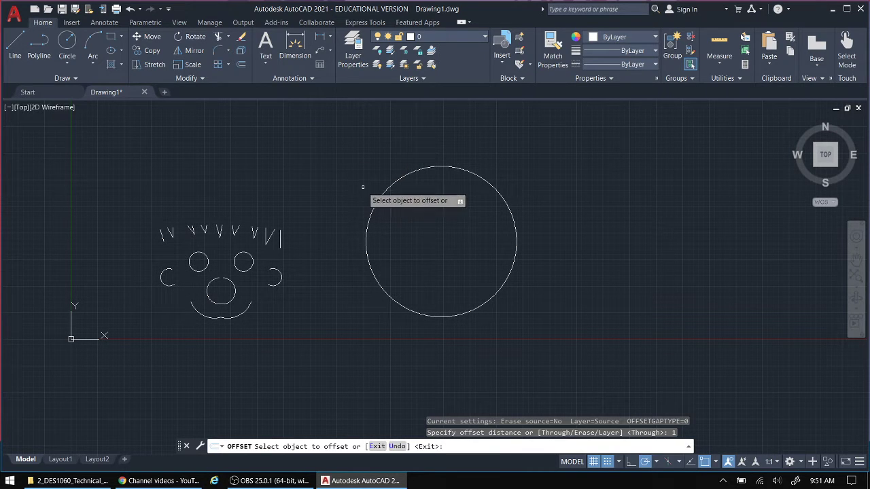
{"action": "left_click", "coordinate": [391, 186]}
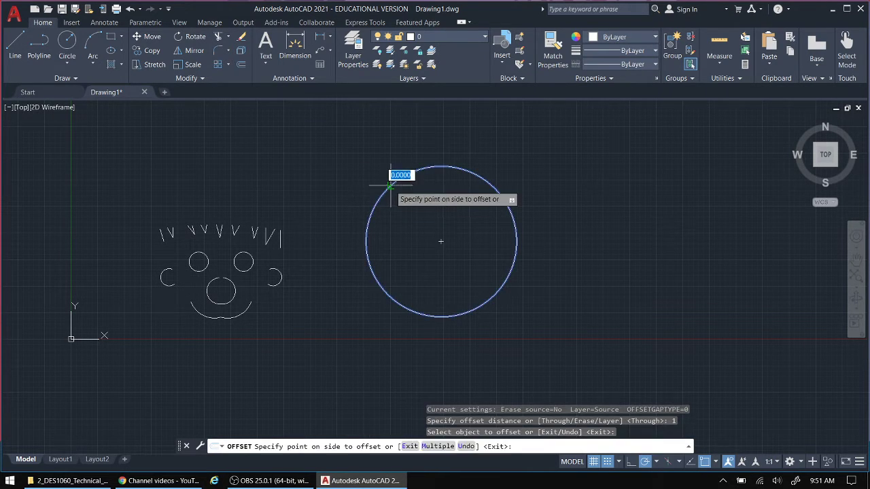
{"action": "left_click", "coordinate": [386, 178]}
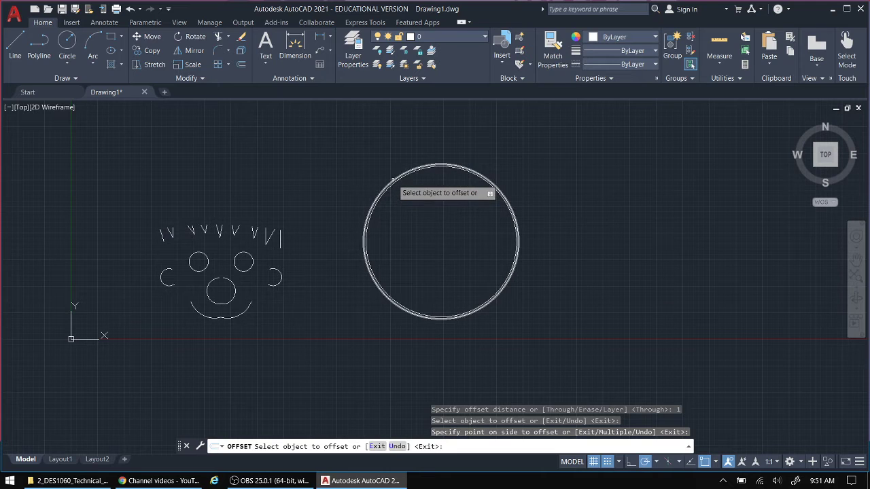
{"action": "left_click", "coordinate": [394, 180]}
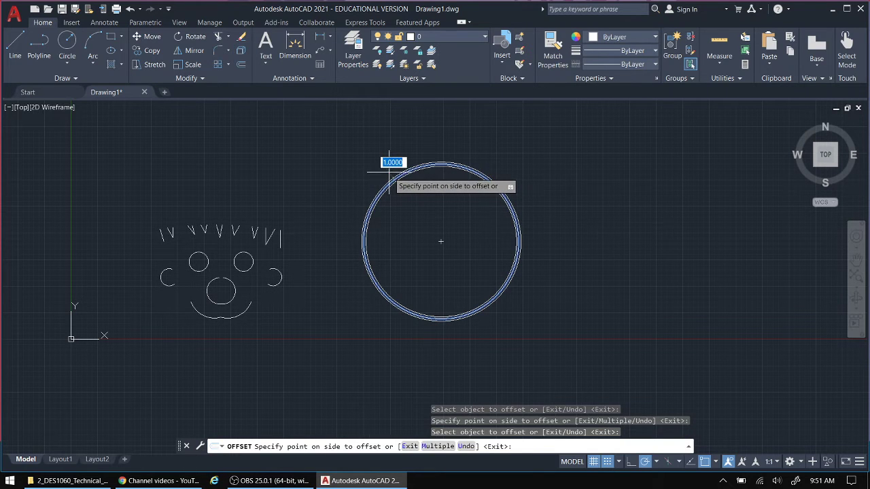
{"action": "left_click", "coordinate": [393, 173]}
{"action": "scroll", "coordinate": [393, 184], "scroll_direction": "up", "scroll_amount": 4}
{"action": "mouse_move", "coordinate": [412, 196]}
{"action": "middle_mouse_down"}
{"action": "mouse_move", "coordinate": [378, 203]}
{"action": "mouse_move", "coordinate": [316, 197]}
{"action": "middle_mouse_up"}
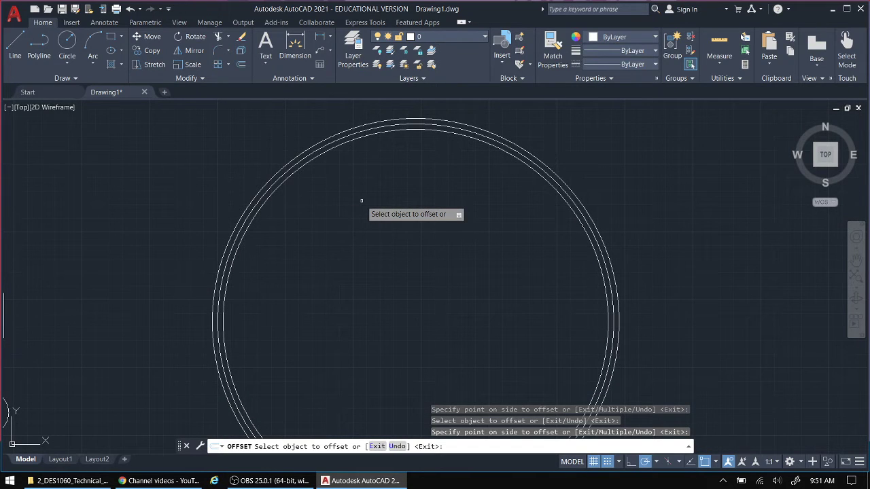
{"action": "key", "text": "Escape"}
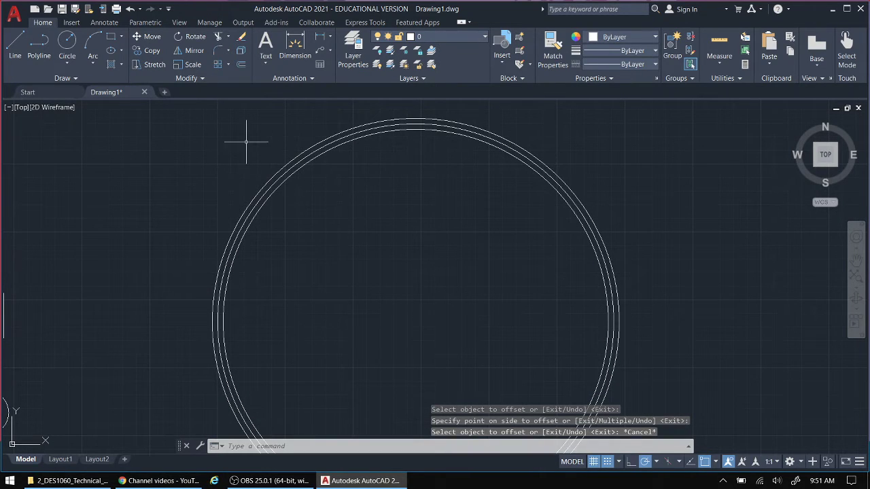
- Offset the innermost large circle inward by 2 units
{"action": "left_click", "coordinate": [240, 65]}
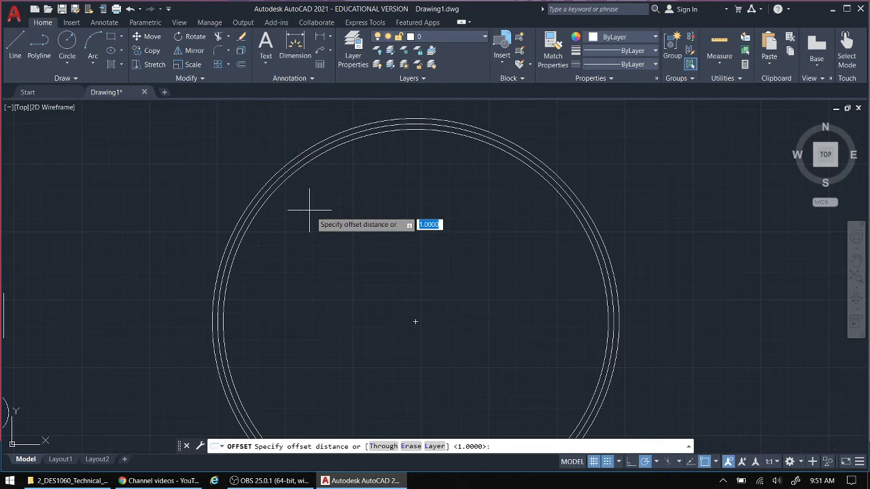
{"action": "type", "text": "2"}
{"action": "key", "text": "Return"}
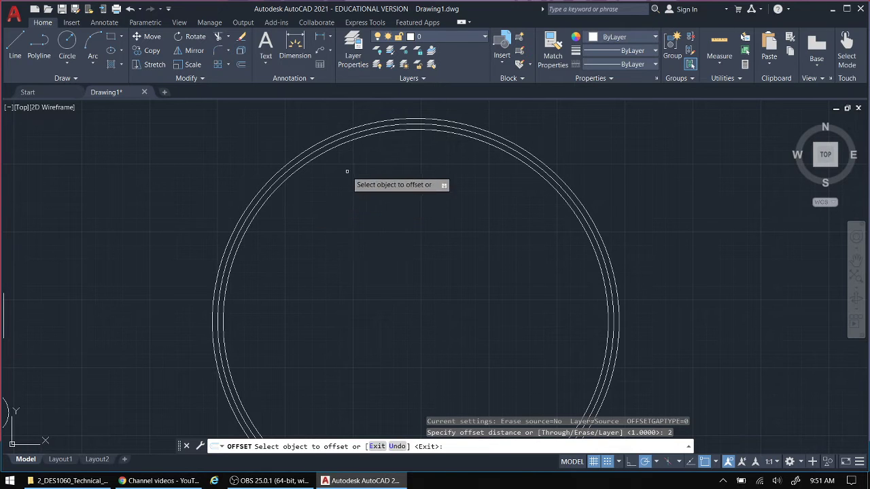
{"action": "left_click", "coordinate": [358, 137]}
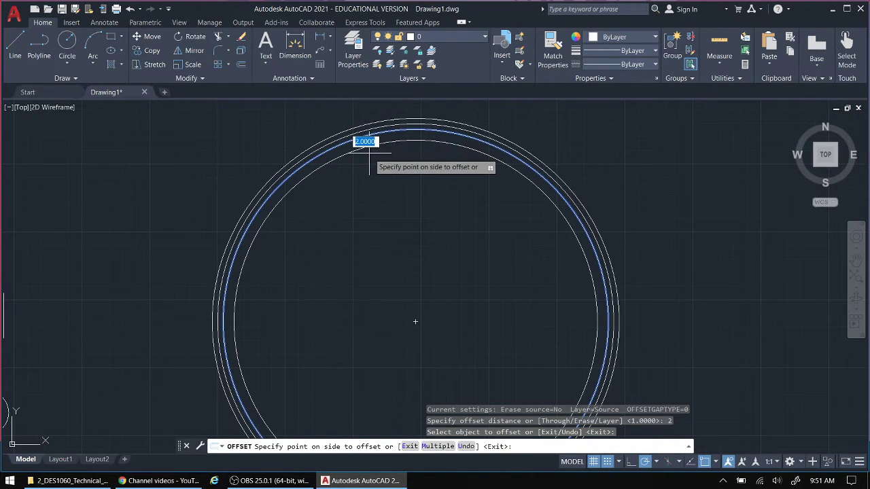
{"action": "left_click", "coordinate": [369, 149]}
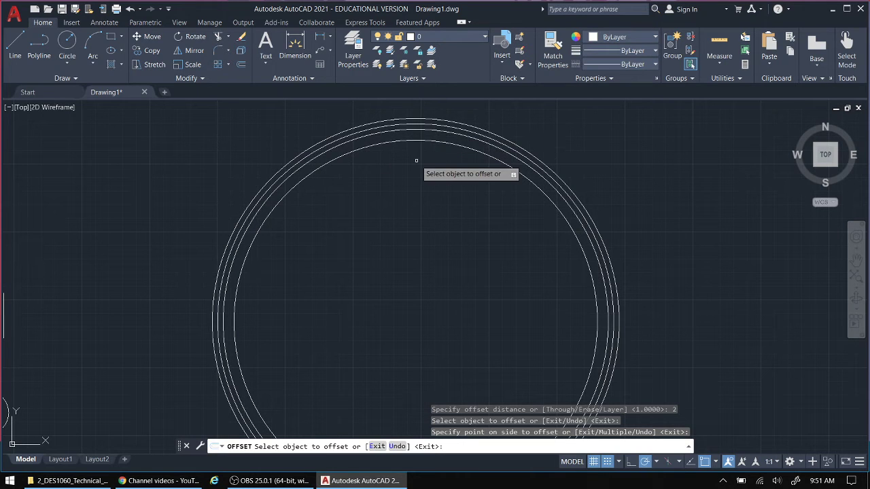
{"action": "key", "text": "Escape"}
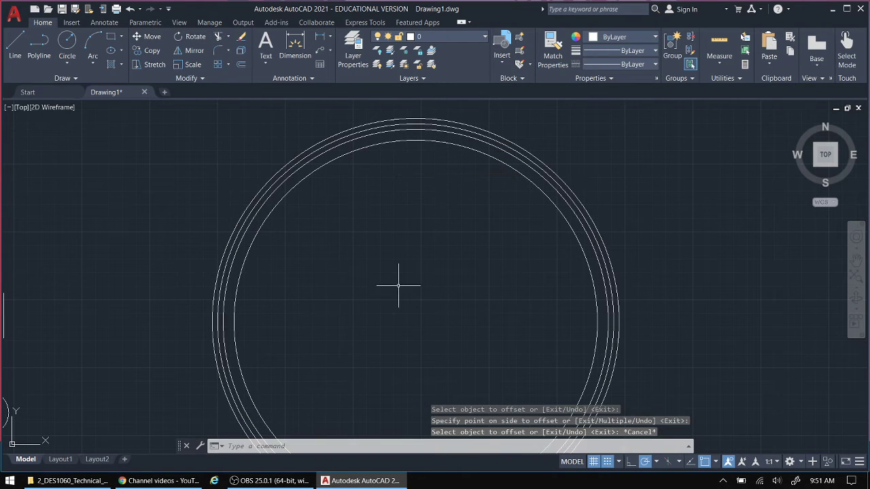
- Paste the copied isometric kitchen picture to the right of the concentric circles, accepting the default OLE text size
{"action": "scroll", "coordinate": [399, 286], "scroll_direction": "down", "scroll_amount": 2}
{"action": "scroll", "coordinate": [394, 285], "scroll_direction": "down", "scroll_amount": 2}
{"action": "middle_click_drag", "start_coordinate": [394, 287], "coordinate": [322, 259]}
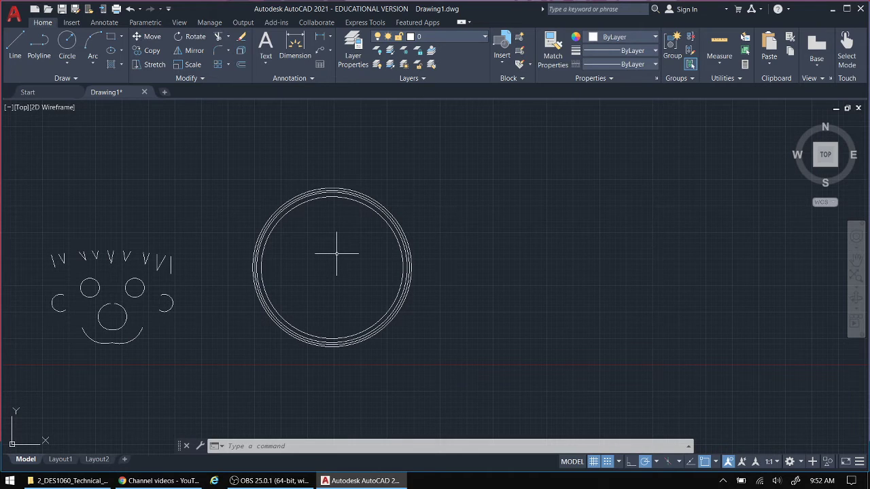
{"action": "right_click", "coordinate": [512, 237]}
{"action": "left_click", "coordinate": [490, 227]}
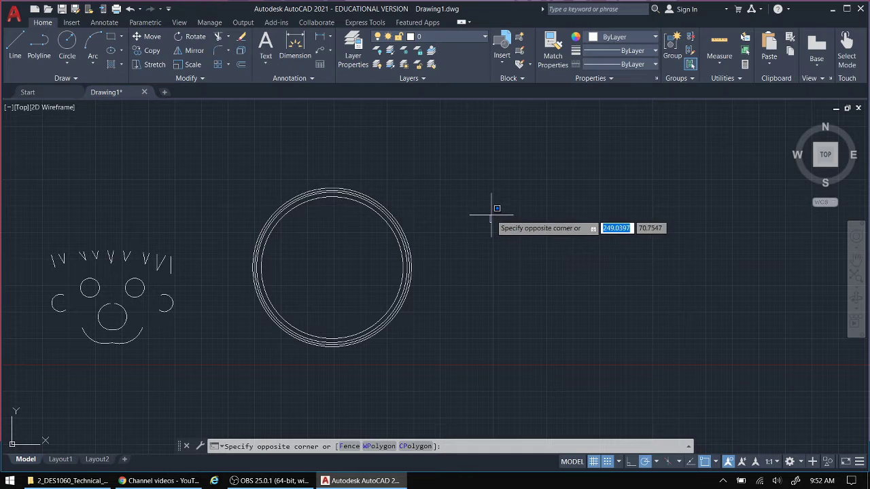
{"action": "key", "text": "Escape"}
{"action": "key", "text": "ctrl+v"}
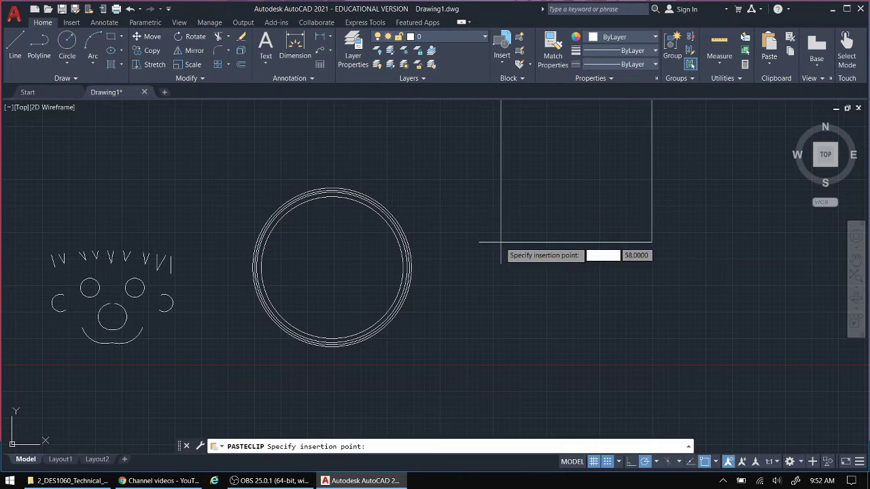
{"action": "left_click", "coordinate": [513, 320]}
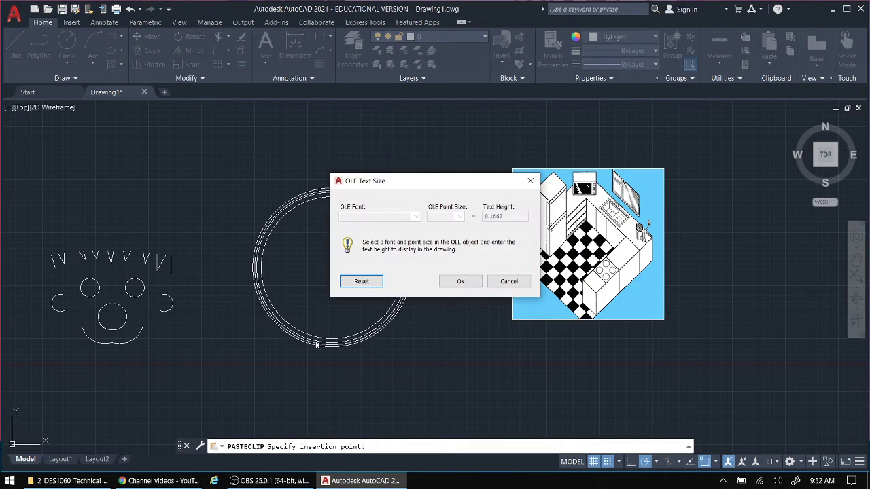
{"action": "left_click", "coordinate": [456, 282]}
- Set the polar tracking angles to the 45, 90, 135, 180 increments
{"action": "mouse_move", "coordinate": [412, 310]}
{"action": "middle_mouse_down"}
{"action": "mouse_move", "coordinate": [285, 325]}
{"action": "mouse_move", "coordinate": [129, 321]}
{"action": "middle_mouse_up"}
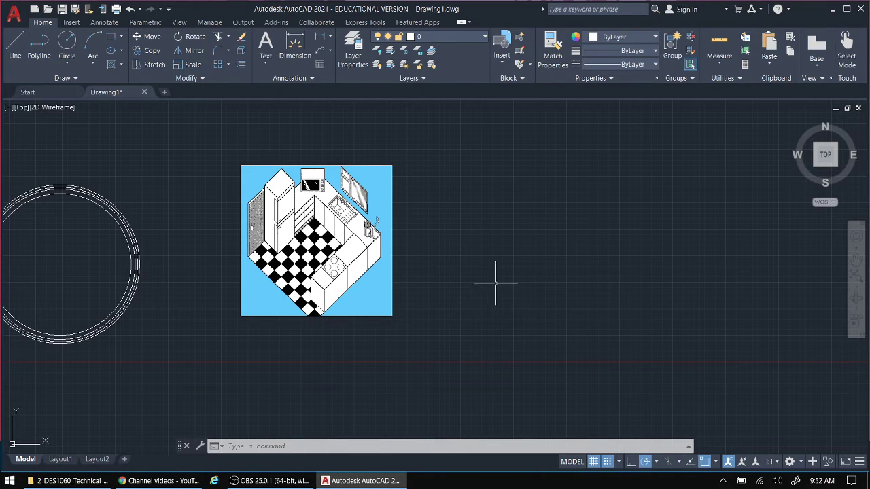
{"action": "left_click", "coordinate": [657, 464]}
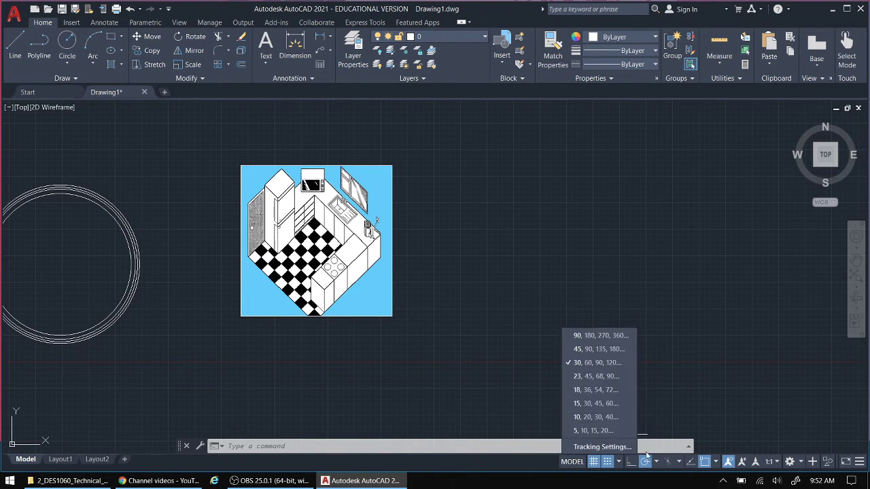
{"action": "left_click", "coordinate": [622, 351]}
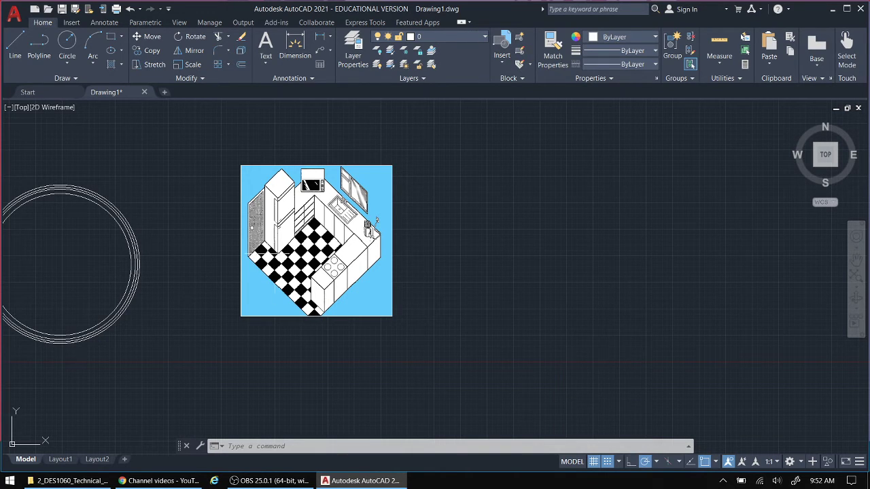
{"action": "mouse_move", "coordinate": [232, 298]}
{"action": "middle_mouse_down"}
{"action": "mouse_move", "coordinate": [398, 320]}
{"action": "mouse_move", "coordinate": [415, 290]}
{"action": "middle_mouse_up"}
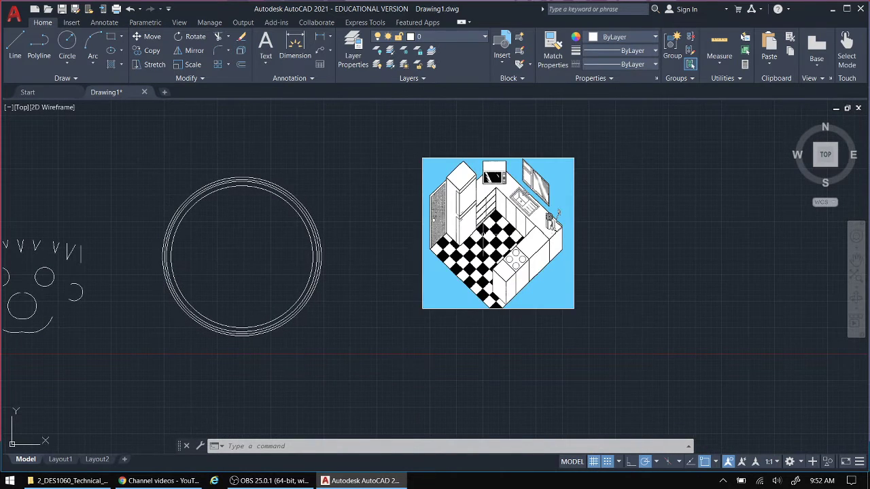
{"action": "middle_click_drag", "start_coordinate": [490, 266], "coordinate": [324, 267]}
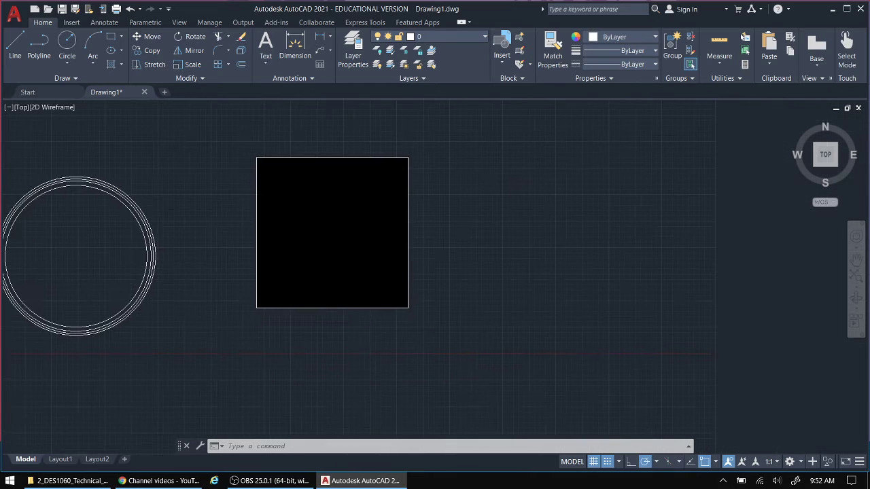
- Draw the lower and left part of the kitchen outline beside the picture, with 45-degree edges and a vertical left wall about 65 units high
{"action": "left_click", "coordinate": [15, 42]}
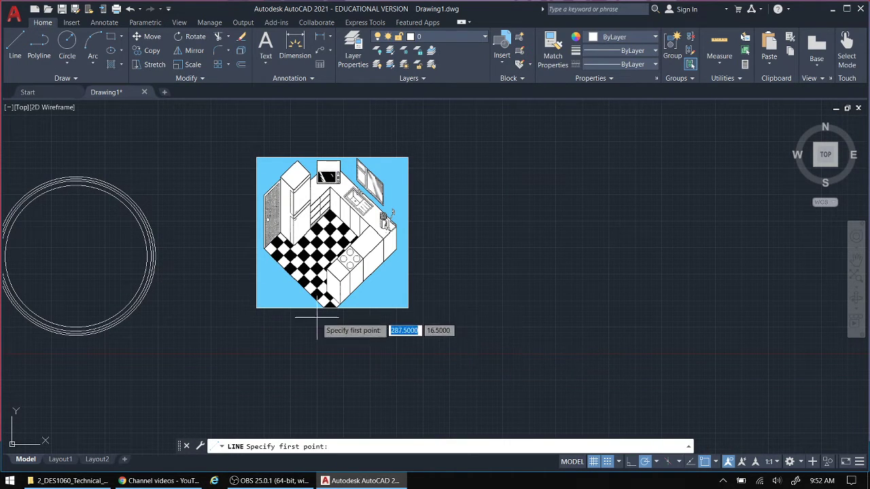
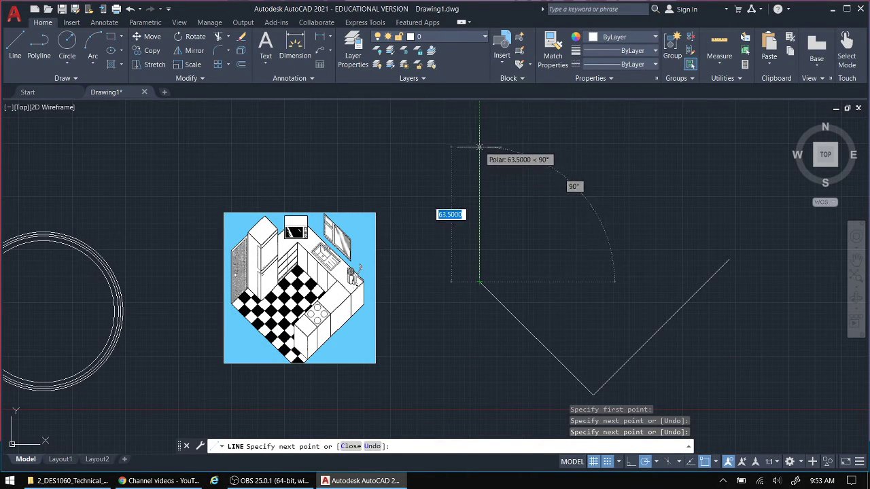
{"action": "left_click", "coordinate": [479, 144]}
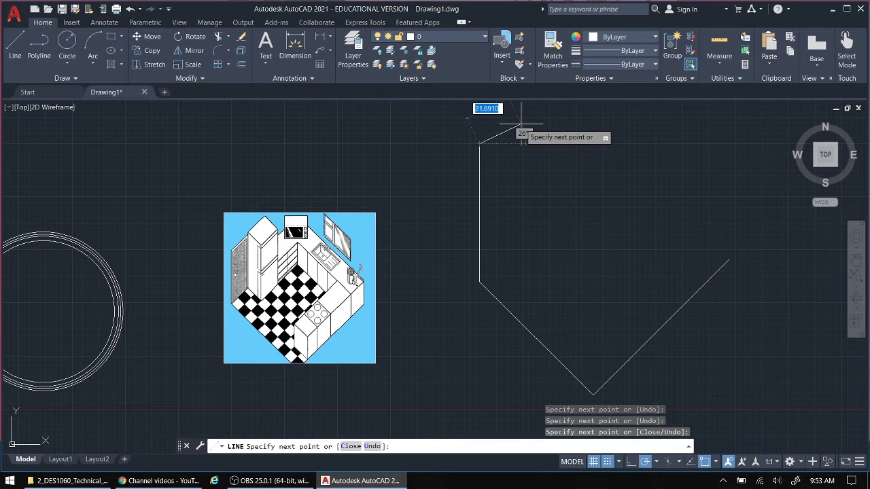
{"action": "middle_click_drag", "start_coordinate": [521, 125], "coordinate": [468, 166]}
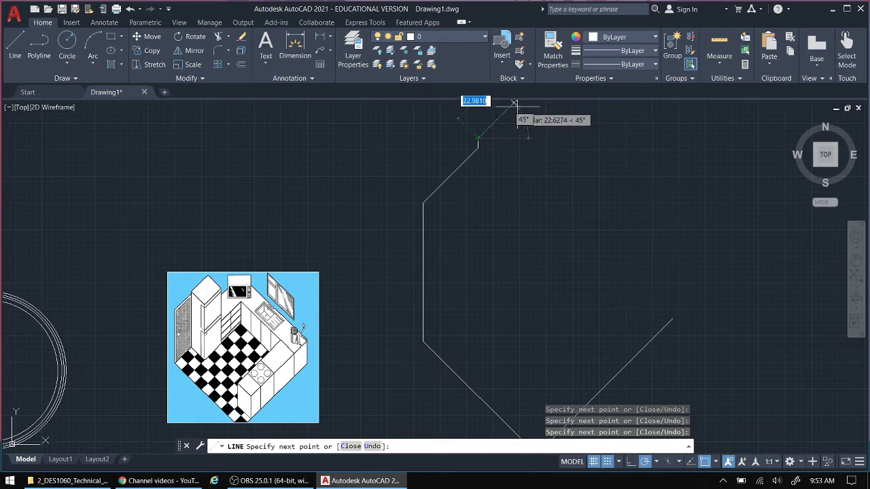
{"action": "middle_click_drag", "start_coordinate": [512, 119], "coordinate": [454, 186]}
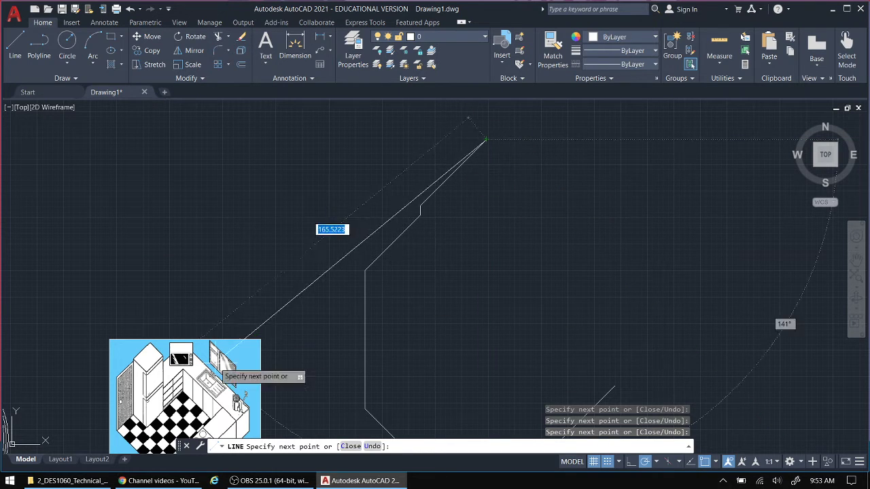
- Continue the outline past the top peak with a V-shaped notch and a 315-degree edge about 80 units long towards the right corner
{"action": "left_click", "coordinate": [528, 180]}
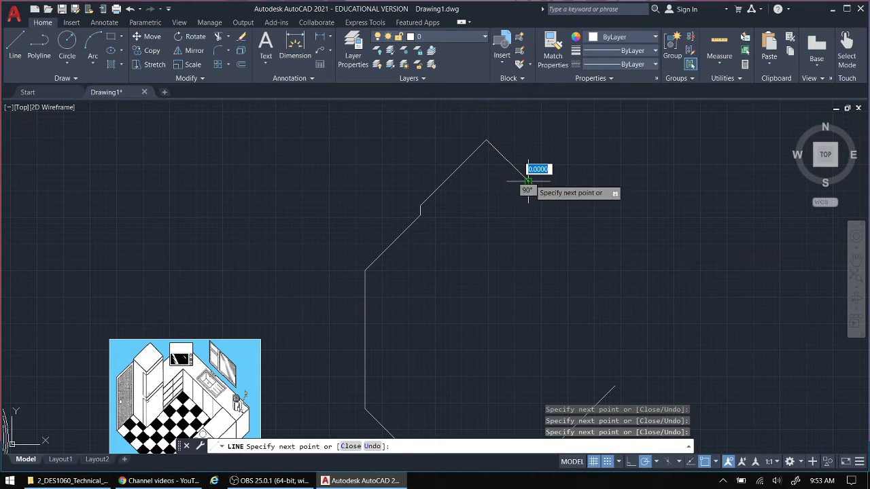
{"action": "left_click", "coordinate": [529, 225]}
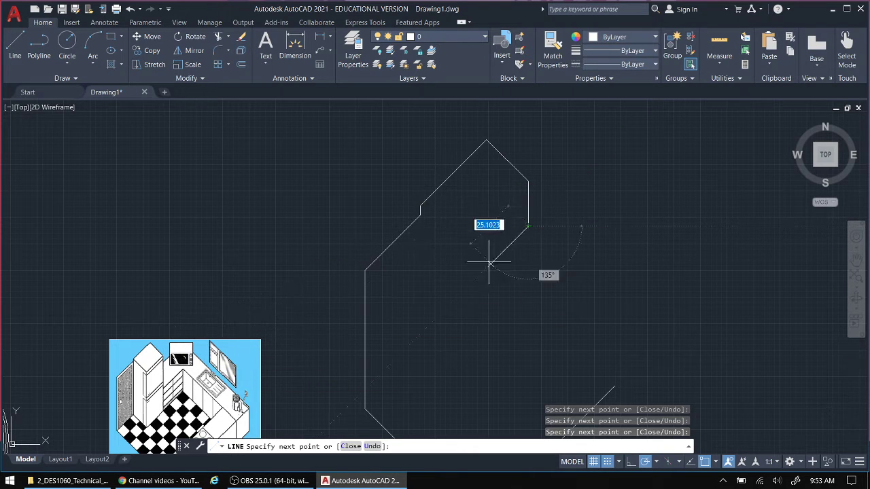
{"action": "left_click", "coordinate": [583, 173]}
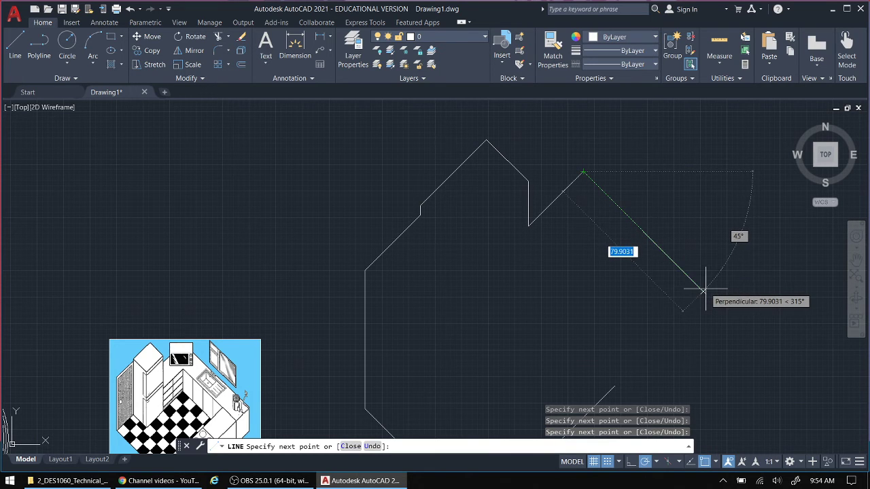
{"action": "left_click", "coordinate": [704, 290]}
{"action": "scroll", "coordinate": [705, 294], "scroll_direction": "down", "scroll_amount": 3}
{"action": "middle_click_drag", "start_coordinate": [705, 294], "coordinate": [576, 245]}
{"action": "scroll", "coordinate": [577, 245], "scroll_direction": "up", "scroll_amount": 2}
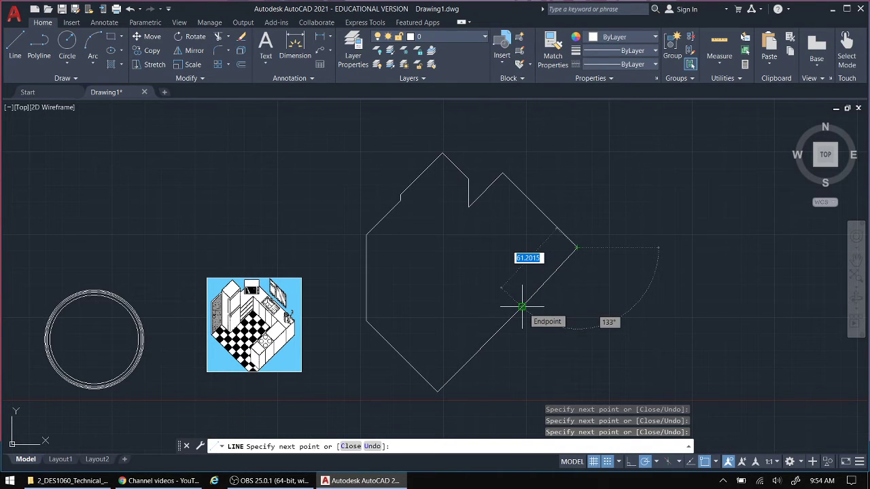
{"action": "key", "text": "Escape"}
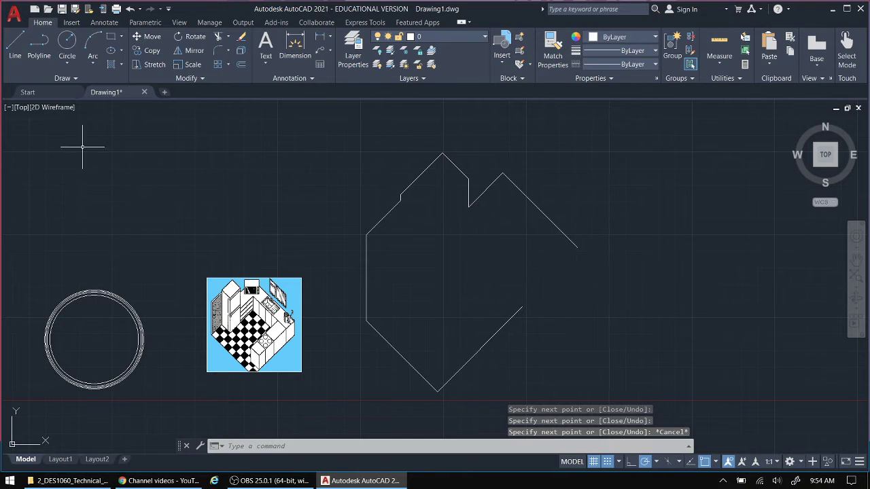
- Draw a line from the outline's open lower-right endpoint diagonally up to the right corner
{"action": "left_click", "coordinate": [15, 44]}
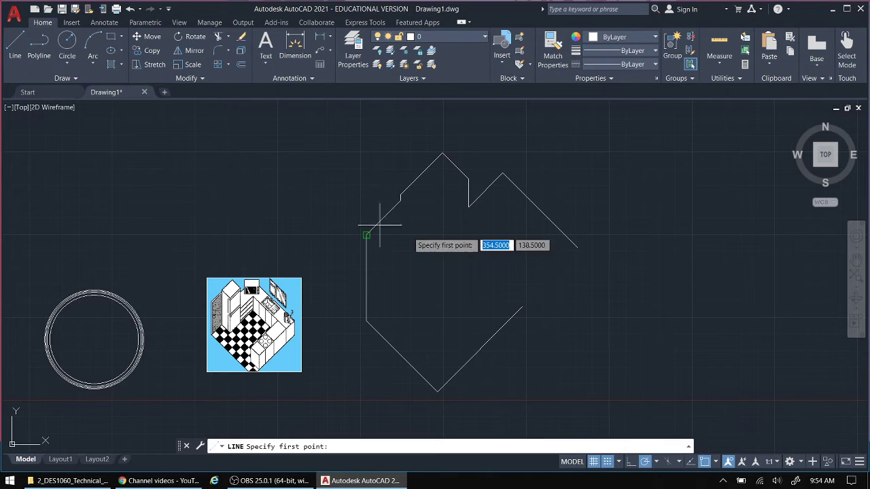
{"action": "left_click", "coordinate": [522, 307]}
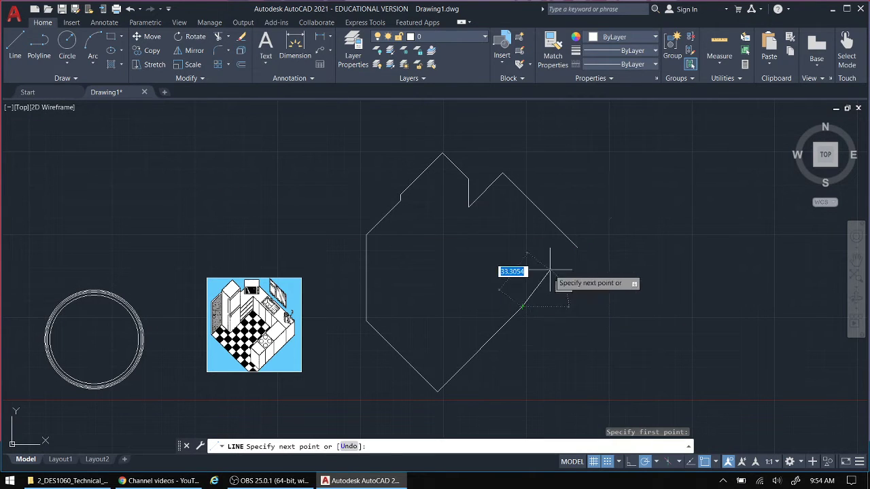
{"action": "left_click", "coordinate": [585, 246]}
{"action": "key", "text": "Escape"}
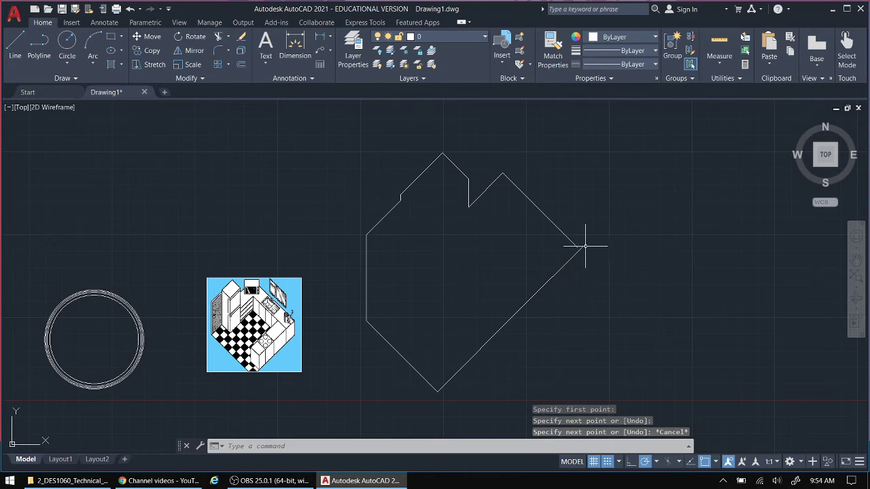
- Stretch the upper-right and lower-right edges' ends so they meet exactly at the outline's right corner
{"action": "scroll", "coordinate": [586, 244], "scroll_direction": "up", "scroll_amount": 4}
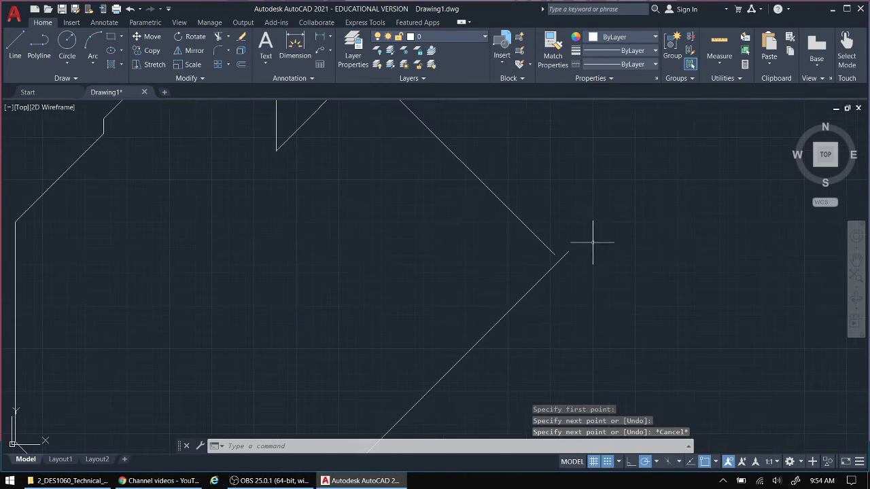
{"action": "left_click", "coordinate": [536, 235]}
{"action": "left_click", "coordinate": [555, 254]}
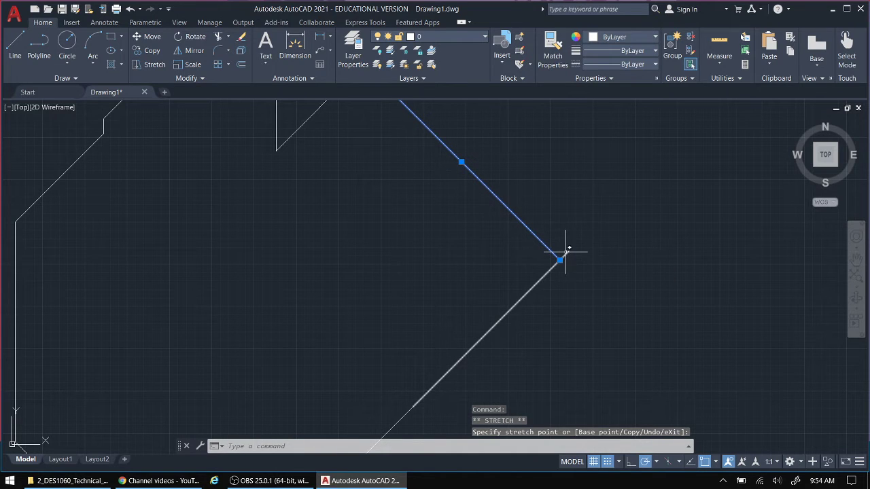
{"action": "key", "text": "Escape"}
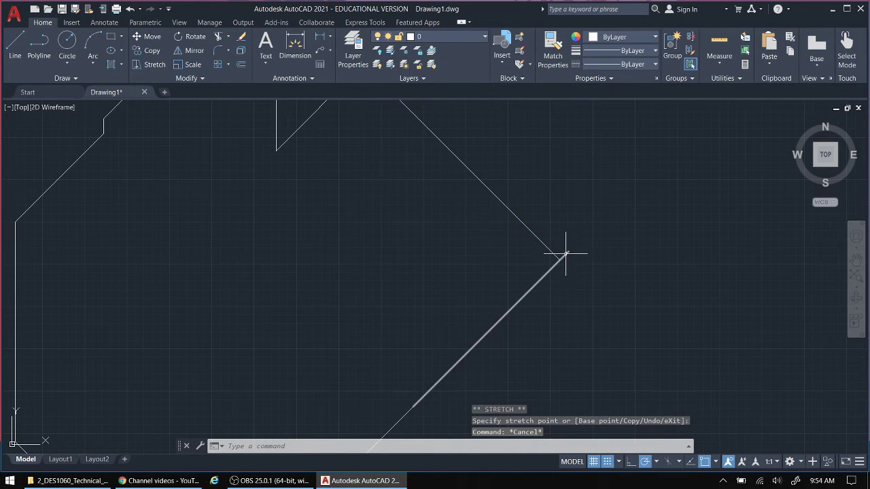
{"action": "left_click", "coordinate": [564, 256]}
{"action": "left_click", "coordinate": [560, 259]}
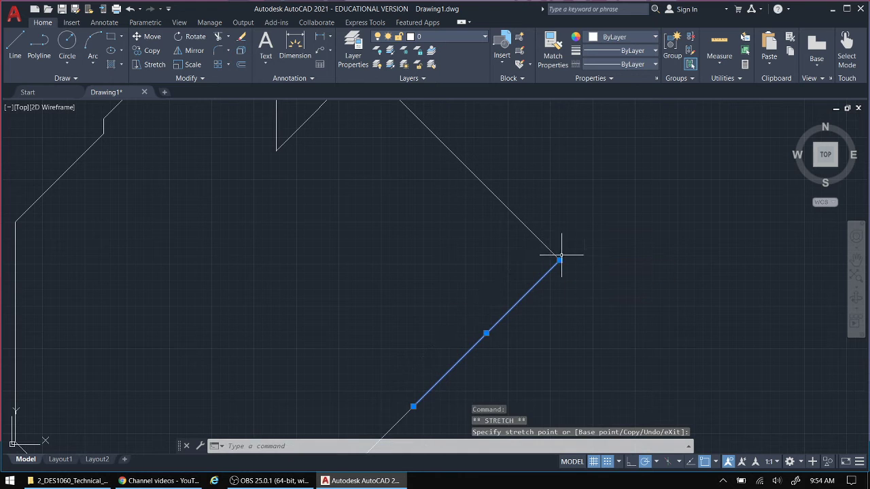
{"action": "key", "text": "Escape"}
{"action": "scroll", "coordinate": [475, 263], "scroll_direction": "down", "scroll_amount": 6}
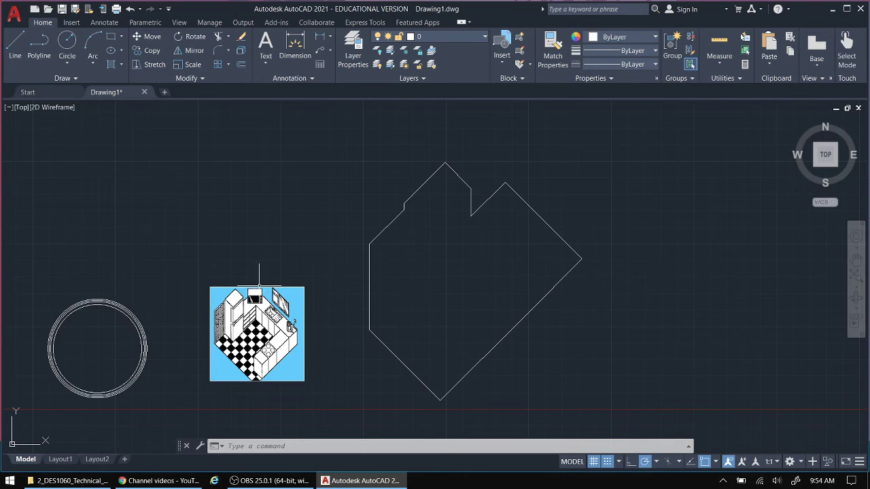
{"action": "left_click", "coordinate": [15, 44]}
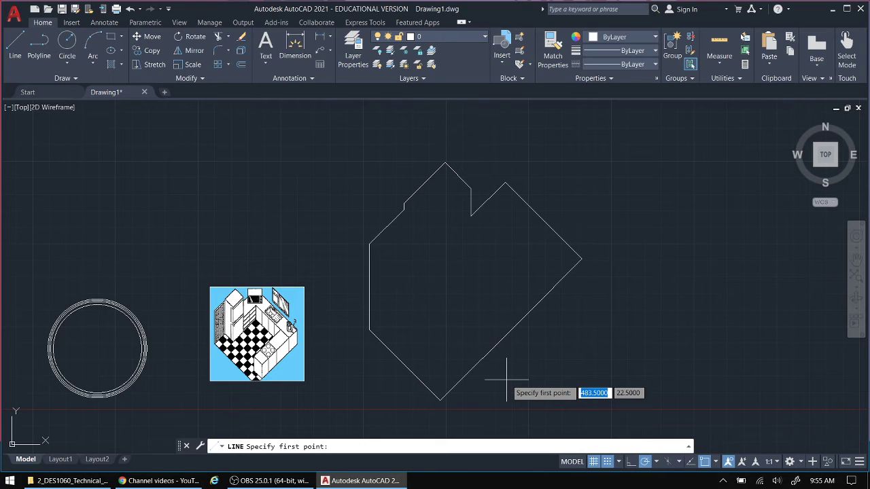
{"action": "left_click", "coordinate": [461, 373]}
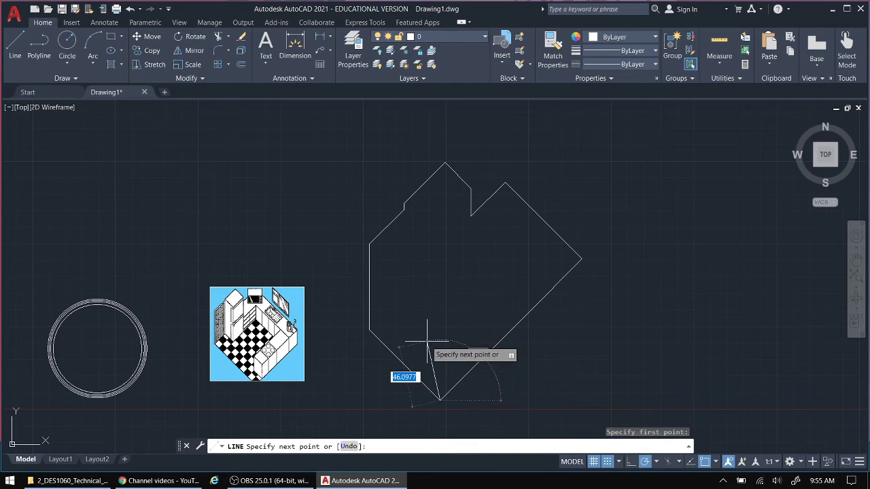
{"action": "key", "text": "Escape"}
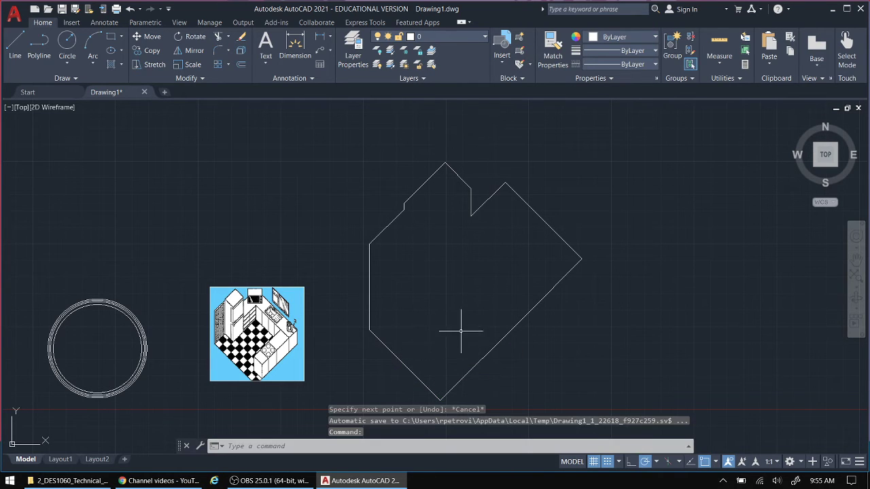
- With object snap off, draw an inner line about 74 units long from the lower-right edge, parallel to the lower-left edge
{"action": "left_click", "coordinate": [704, 462]}
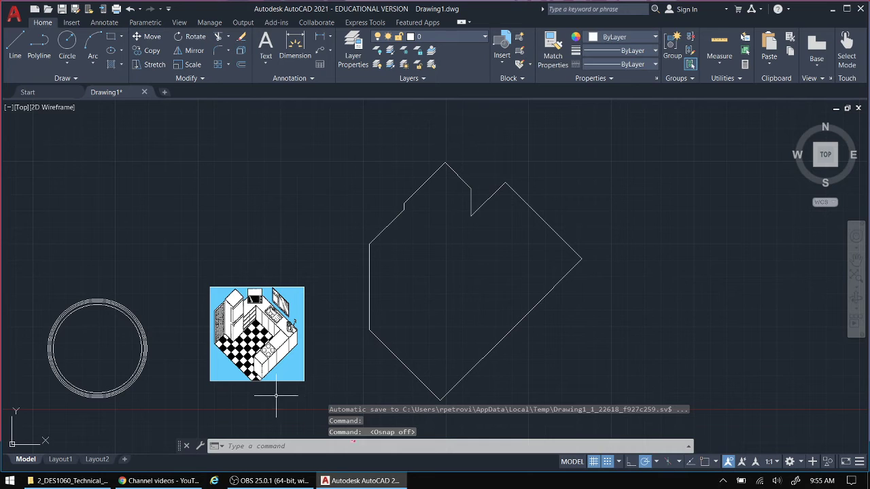
{"action": "left_click", "coordinate": [16, 44]}
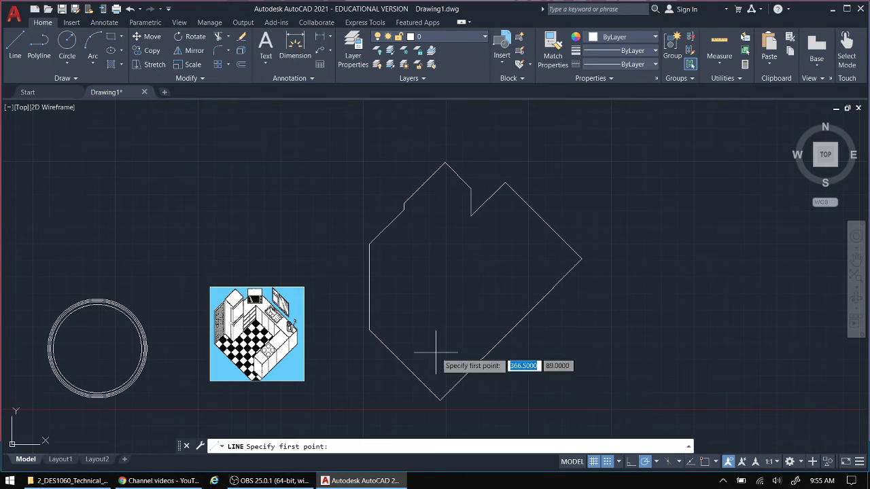
{"action": "left_click", "coordinate": [462, 379]}
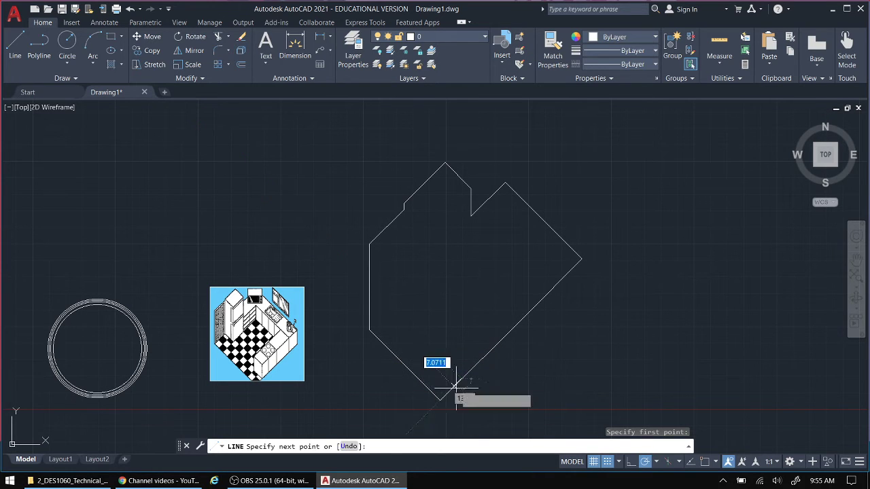
{"action": "left_click", "coordinate": [391, 312]}
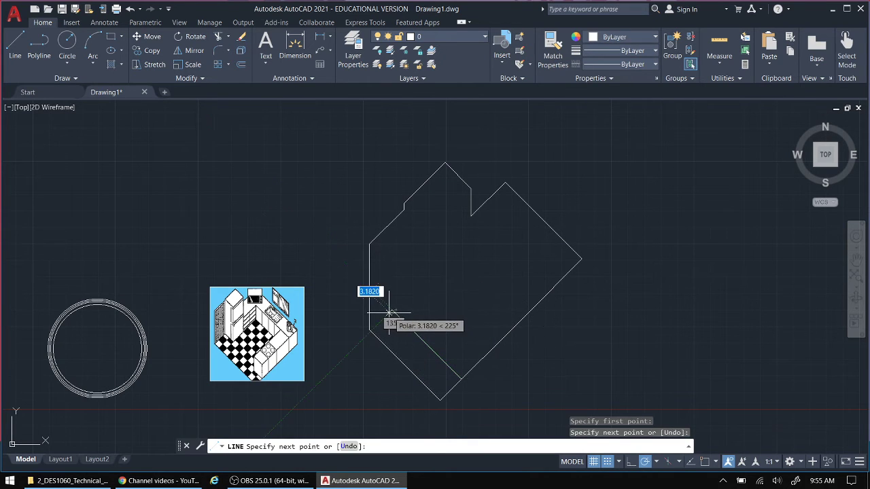
{"action": "right_click", "coordinate": [441, 313]}
{"action": "left_click", "coordinate": [467, 320]}
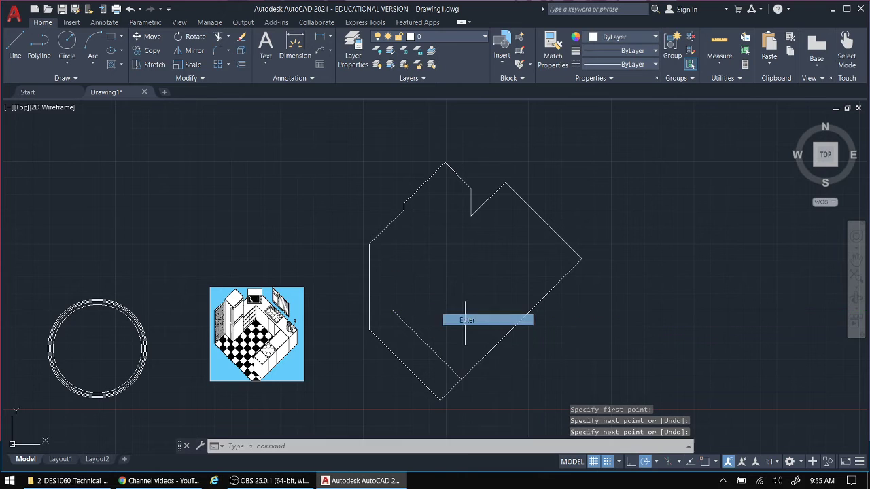
- Try to stretch the inner line's lower end about 0.7 units at 315 degrees onto the lower-right edge
{"action": "scroll", "coordinate": [472, 390], "scroll_direction": "up", "scroll_amount": 6}
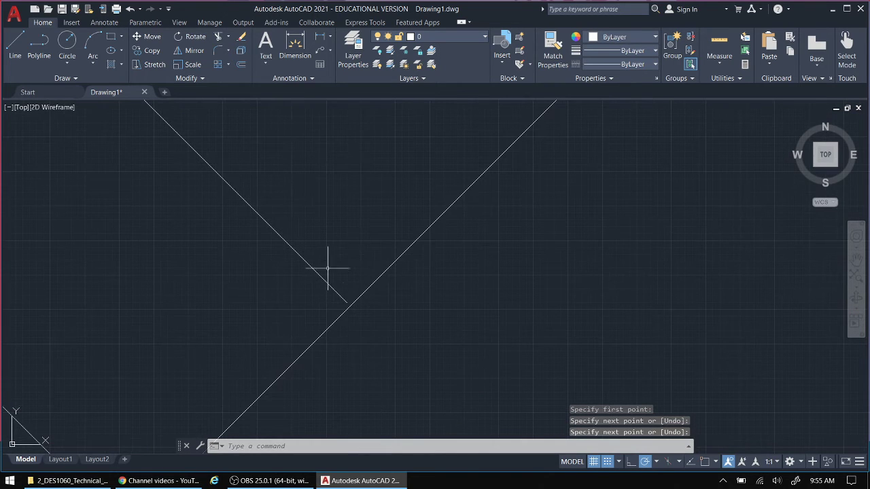
{"action": "left_click", "coordinate": [322, 278]}
{"action": "left_click", "coordinate": [346, 302]}
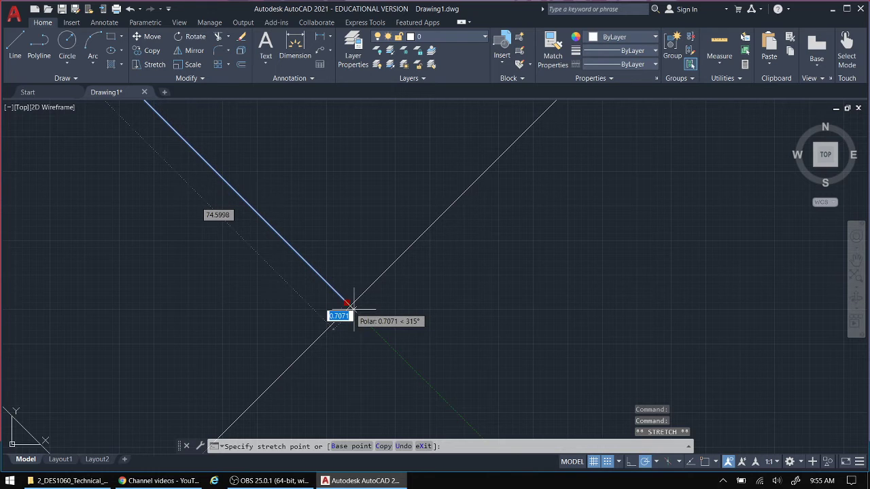
{"action": "left_click", "coordinate": [350, 308]}
{"action": "key", "text": "Escape"}
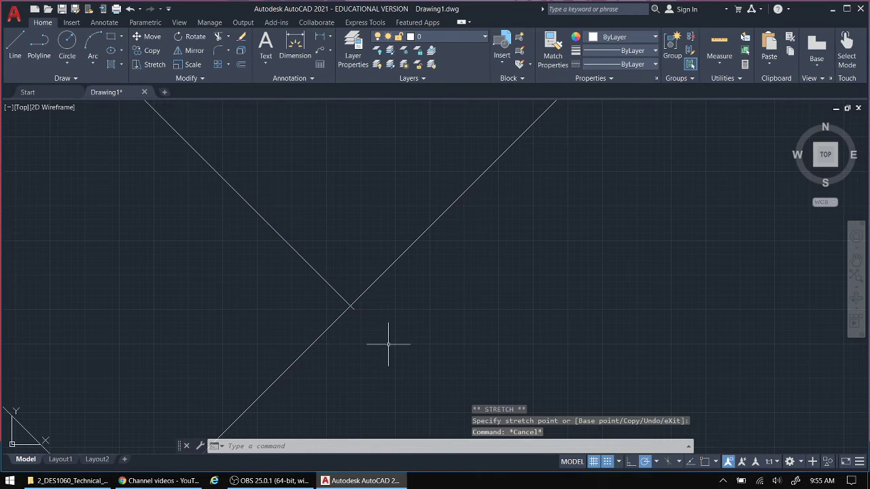
- Turn object snap on and stretch the inner line's lower end exactly onto the outline's lower-right edge
{"action": "left_click", "coordinate": [704, 463]}
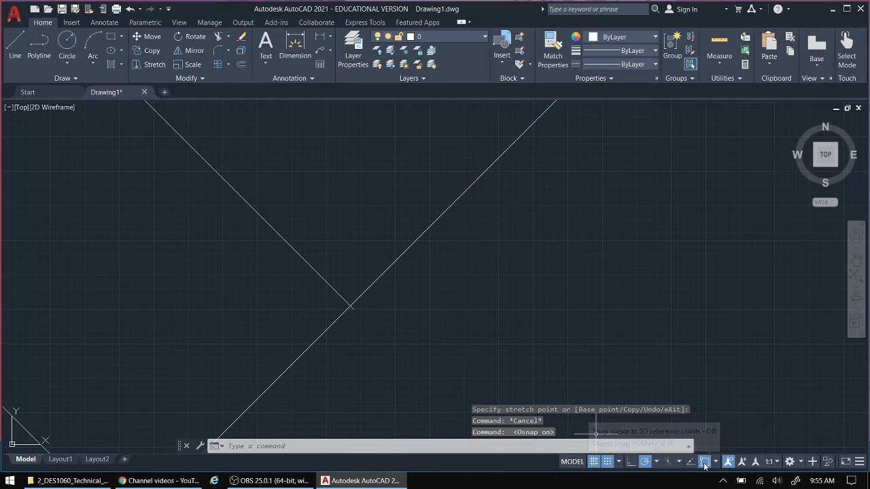
{"action": "left_click", "coordinate": [331, 287]}
{"action": "left_click", "coordinate": [354, 310]}
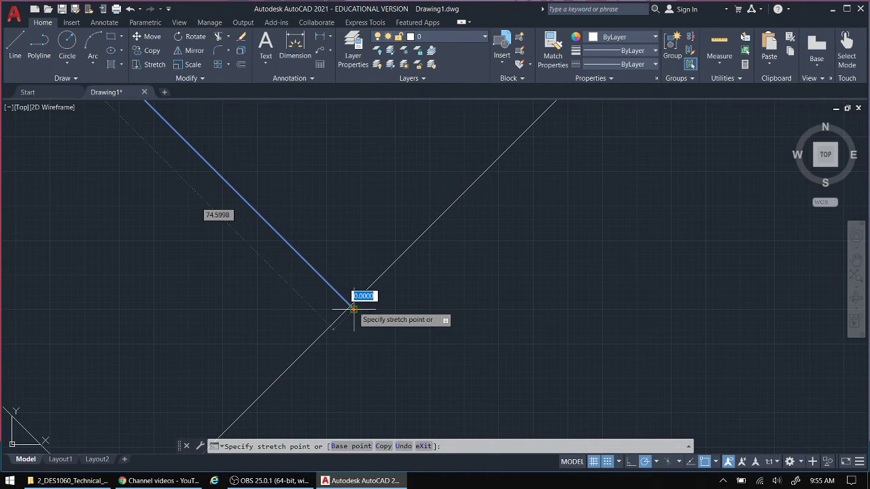
{"action": "left_click", "coordinate": [350, 307]}
{"action": "scroll", "coordinate": [330, 316], "scroll_direction": "down", "scroll_amount": 5}
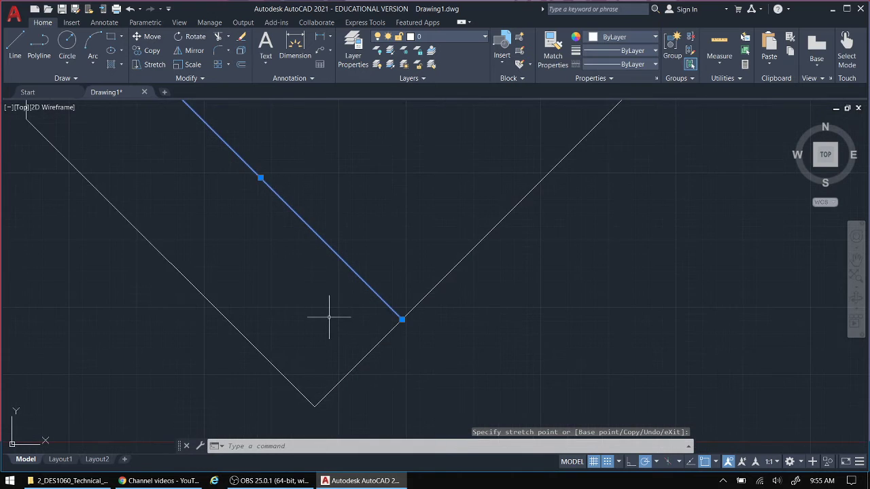
{"action": "middle_click_drag", "start_coordinate": [323, 305], "coordinate": [331, 333]}
{"action": "key", "text": "Escape"}
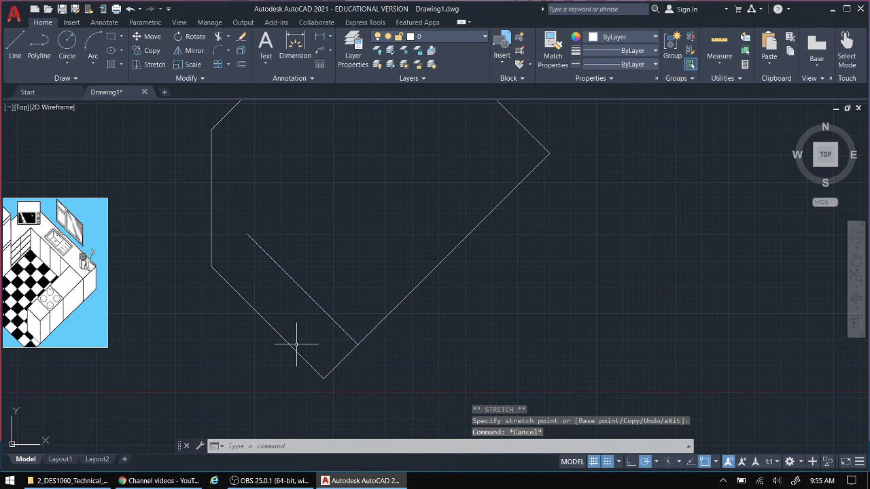
{"action": "scroll", "coordinate": [229, 347], "scroll_direction": "down", "scroll_amount": 2}
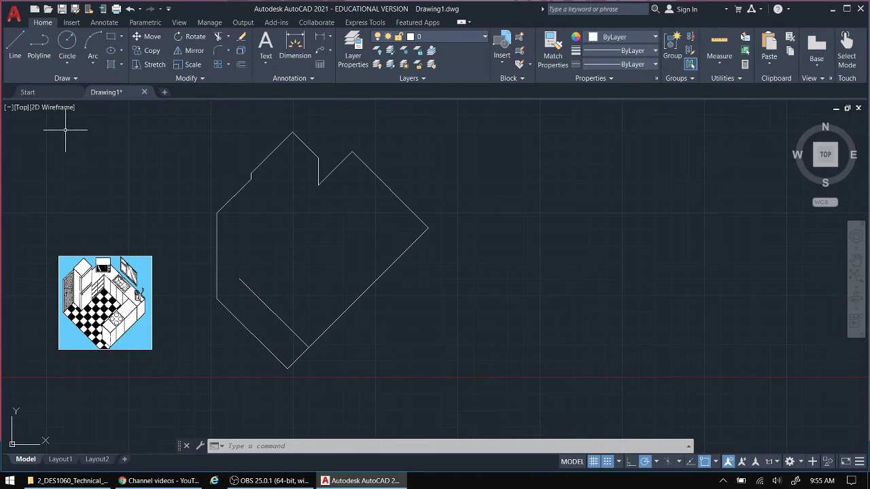
{"action": "left_click", "coordinate": [240, 66]}
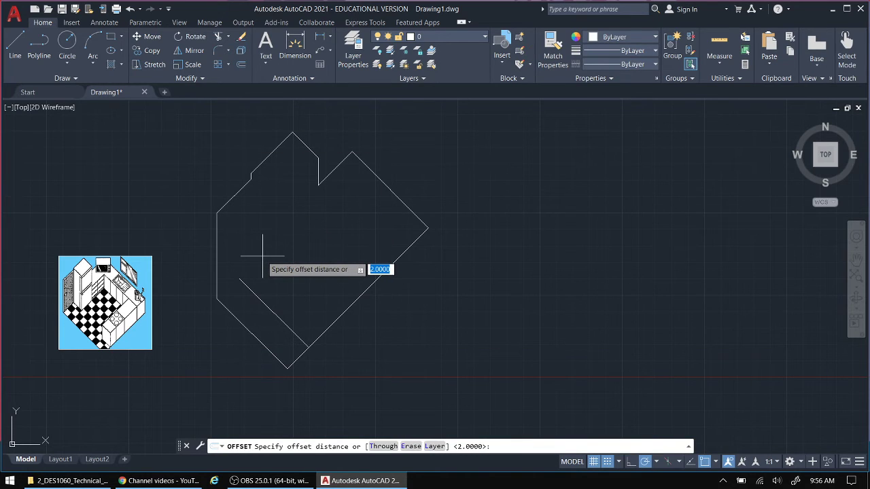
{"action": "right_click", "coordinate": [291, 308]}
{"action": "left_click", "coordinate": [297, 310]}
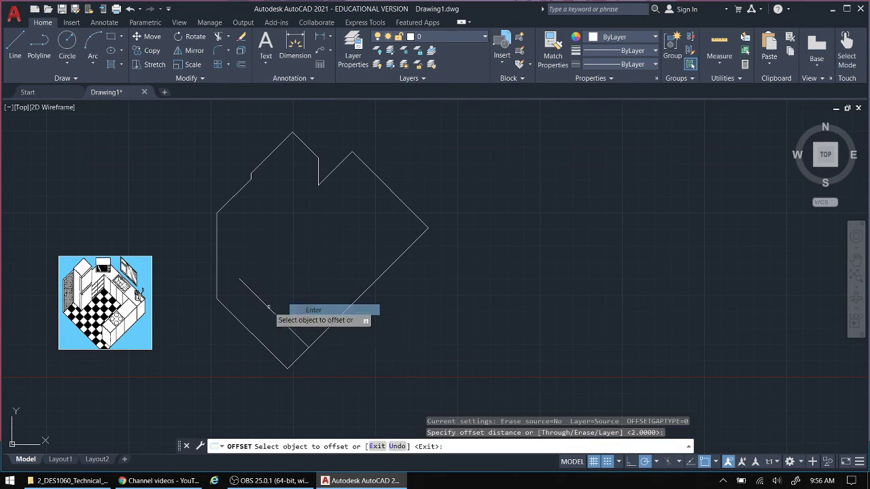
{"action": "left_click", "coordinate": [262, 300]}
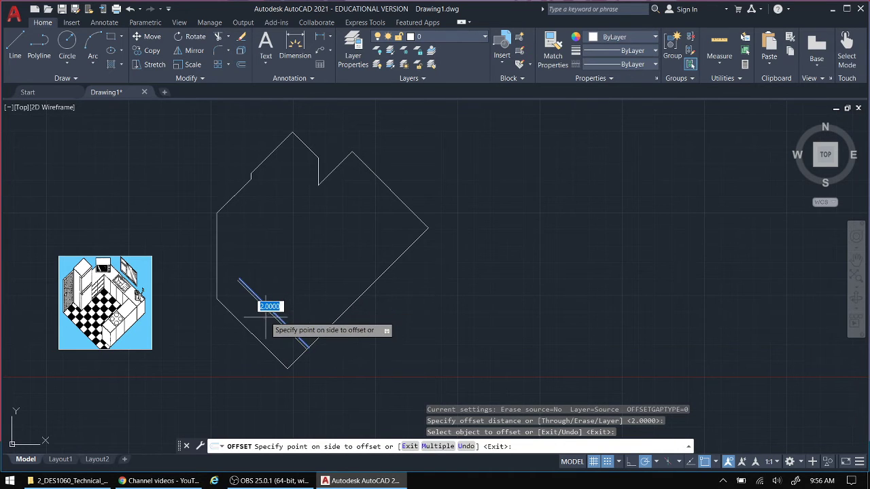
{"action": "key", "text": "Escape"}
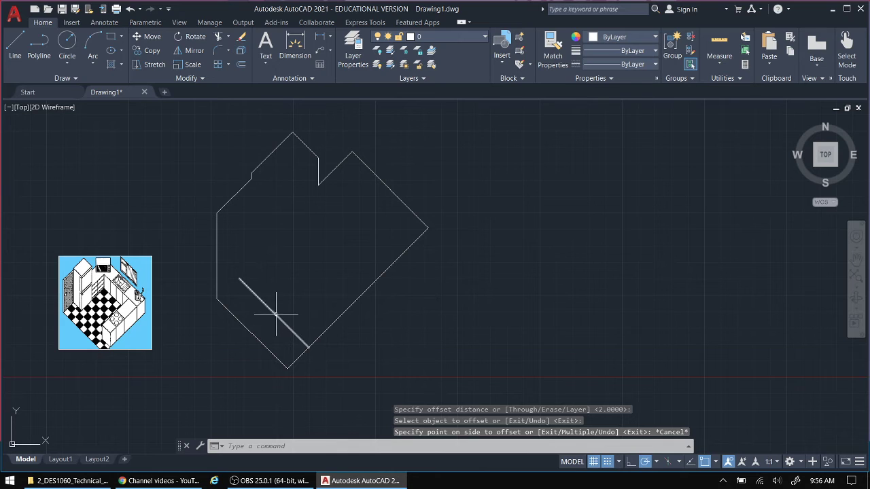
- Offset the inner line 15 units toward the outline's lower-left edge
{"action": "left_click", "coordinate": [241, 64]}
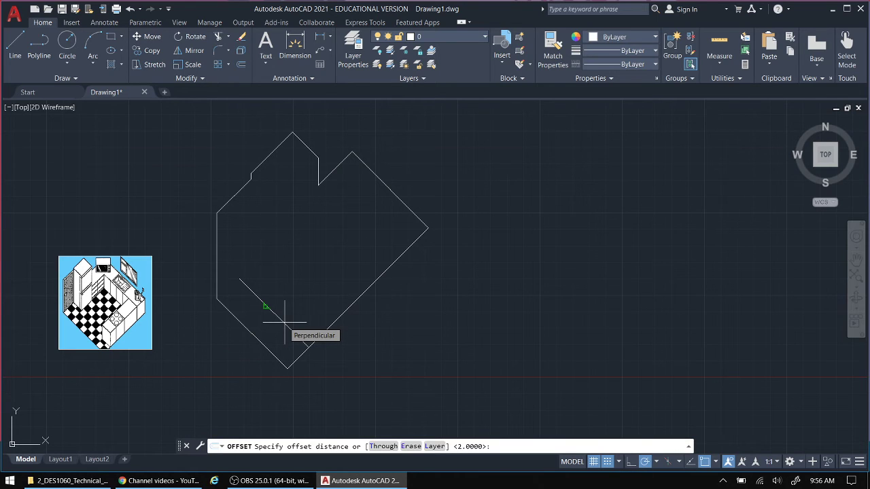
{"action": "key", "text": "Return"}
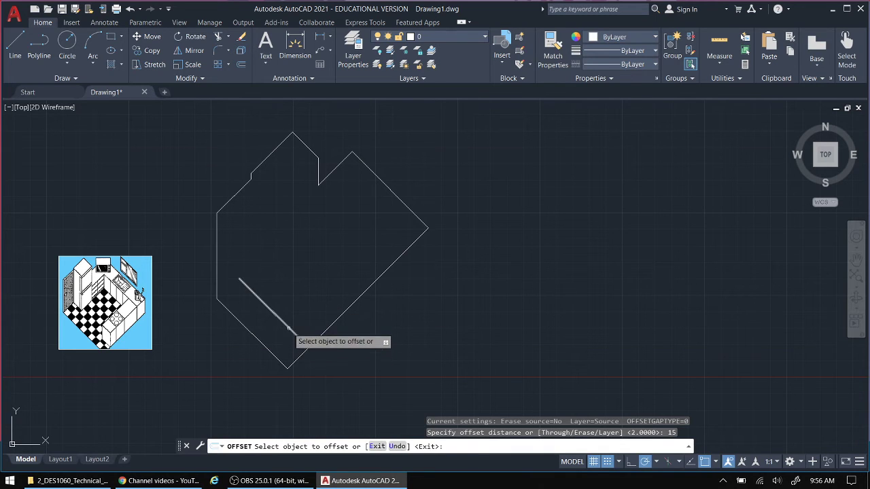
{"action": "left_click", "coordinate": [280, 320]}
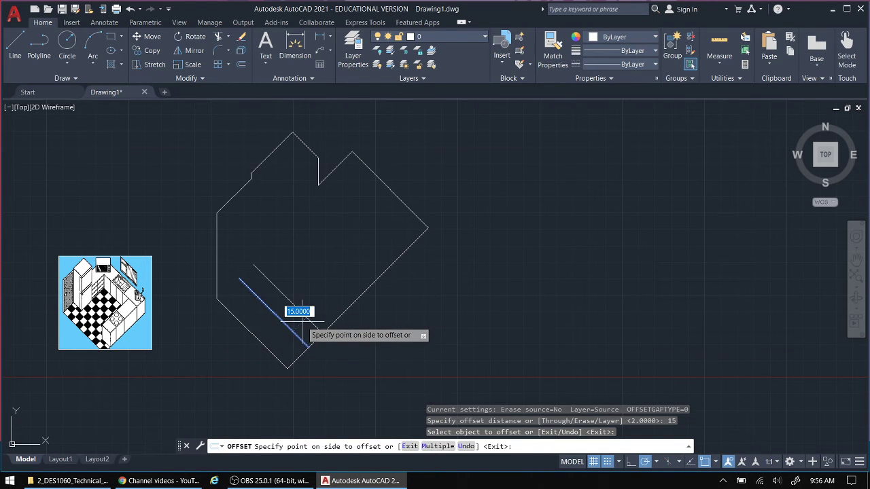
{"action": "left_click", "coordinate": [263, 344]}
- Offset the inner line six successive times by 15 units toward the outline's upper-right edge, then end the Offset command
{"action": "left_click", "coordinate": [289, 330]}
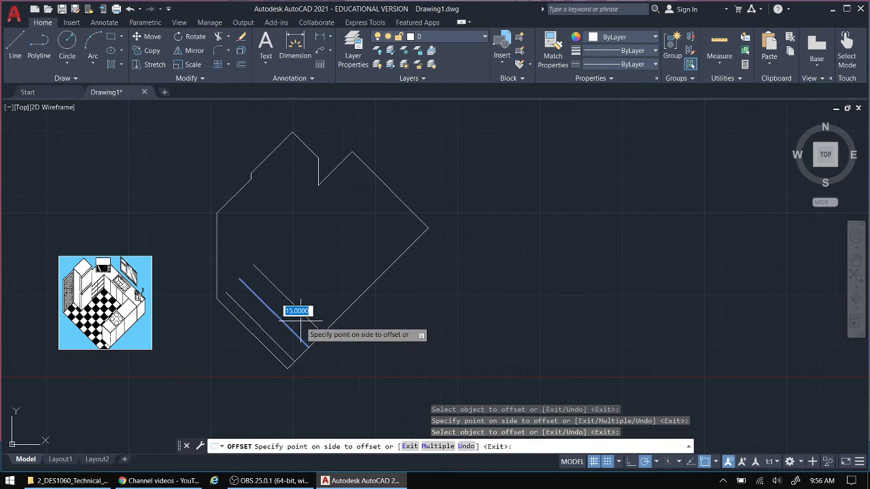
{"action": "left_click", "coordinate": [302, 315]}
{"action": "left_click", "coordinate": [301, 312]}
{"action": "left_click", "coordinate": [318, 300]}
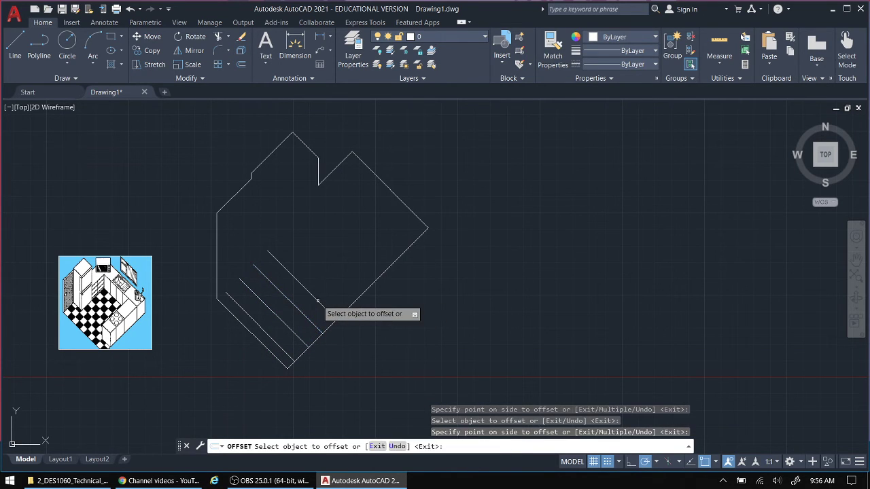
{"action": "left_click", "coordinate": [320, 303]}
{"action": "left_click", "coordinate": [329, 289]}
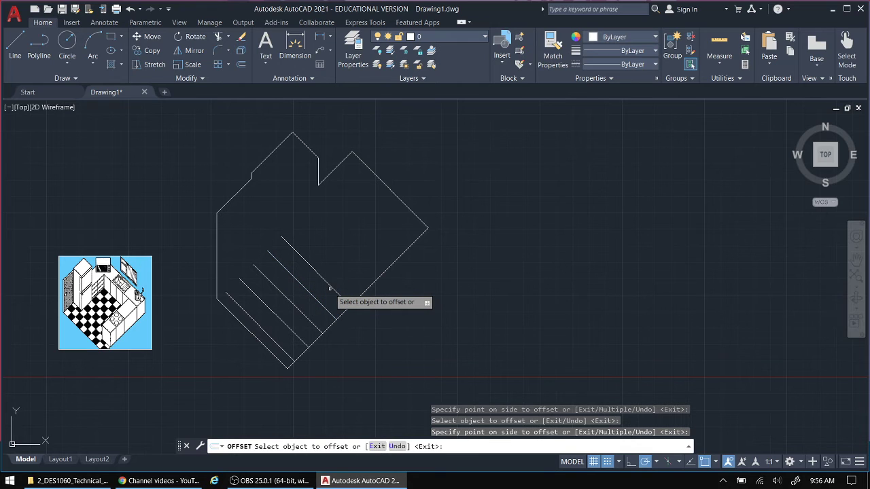
{"action": "left_click", "coordinate": [330, 283]}
{"action": "left_click", "coordinate": [337, 264]}
{"action": "left_click", "coordinate": [338, 264]}
{"action": "left_click", "coordinate": [349, 255]}
{"action": "left_click", "coordinate": [354, 253]}
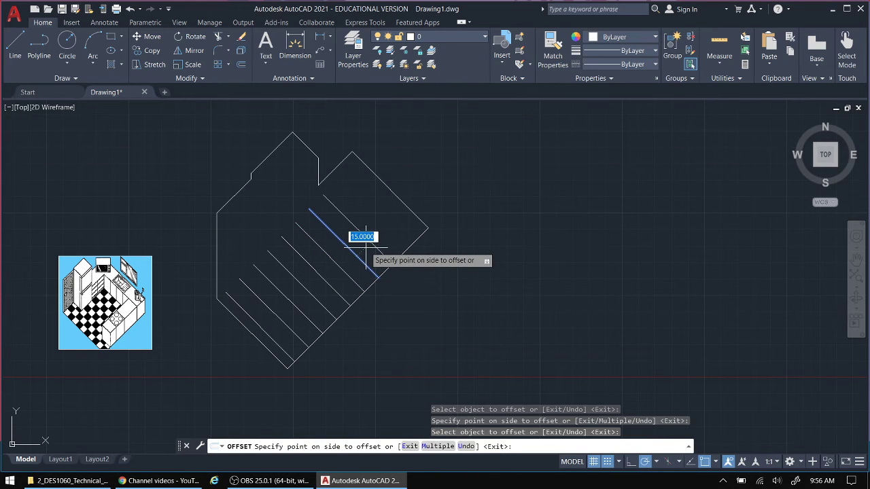
{"action": "left_click", "coordinate": [372, 246]}
{"action": "right_click", "coordinate": [384, 329]}
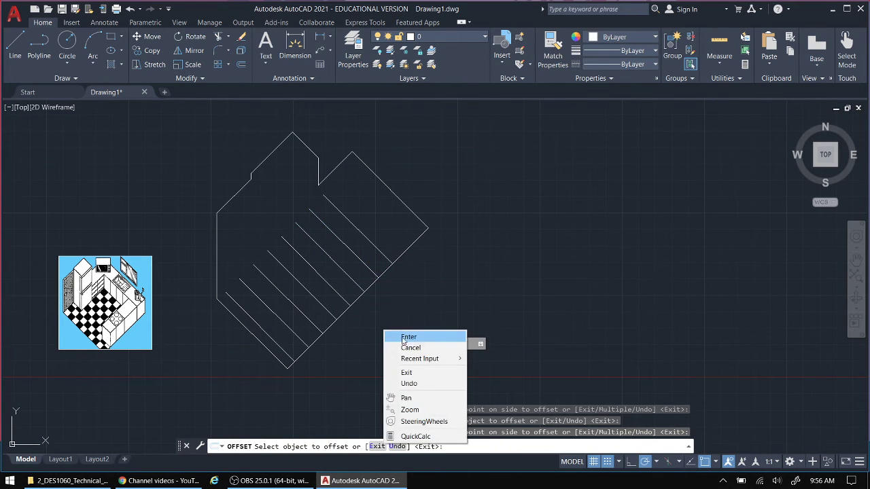
{"action": "left_click", "coordinate": [408, 338]}
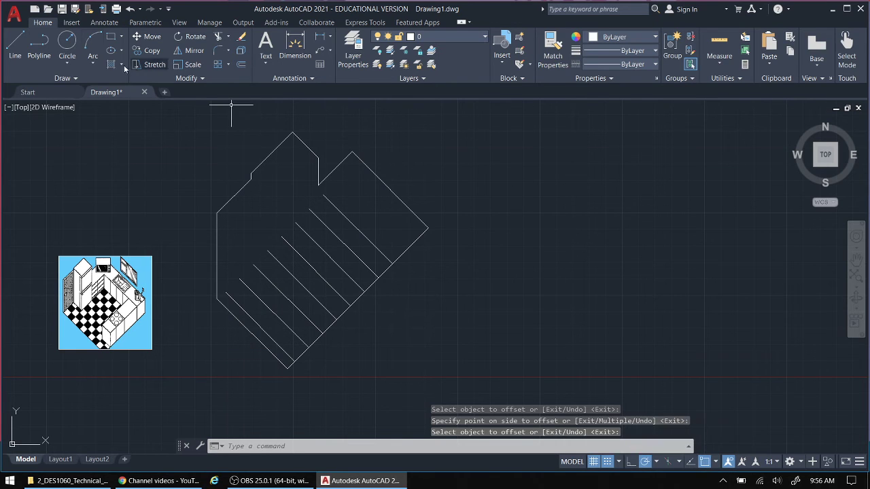
- Draw a vertical line about 42 units up from the original inner line's lower end, continuing parallel to the lower-right edge across the offset lines
{"action": "left_click", "coordinate": [15, 45]}
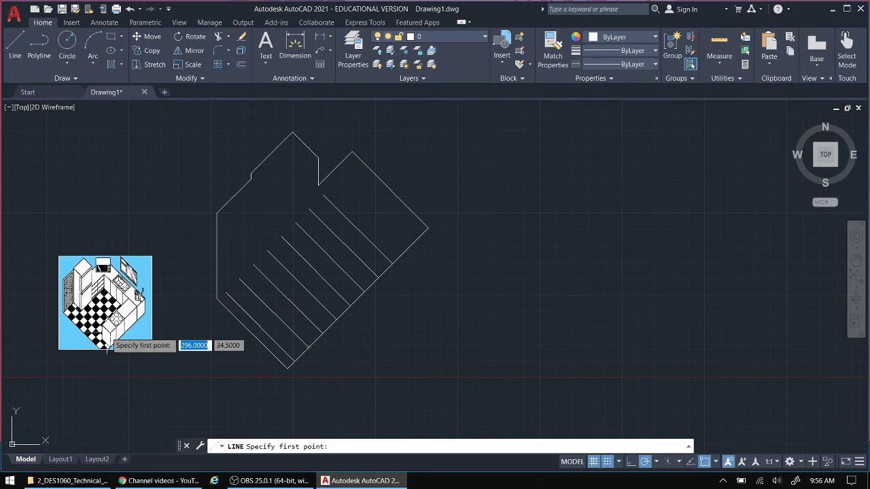
{"action": "left_click", "coordinate": [309, 347]}
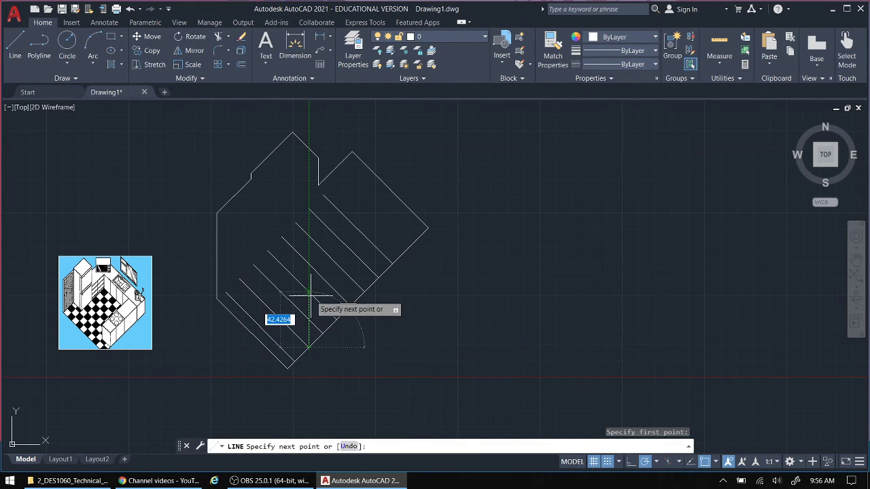
{"action": "left_click", "coordinate": [309, 297]}
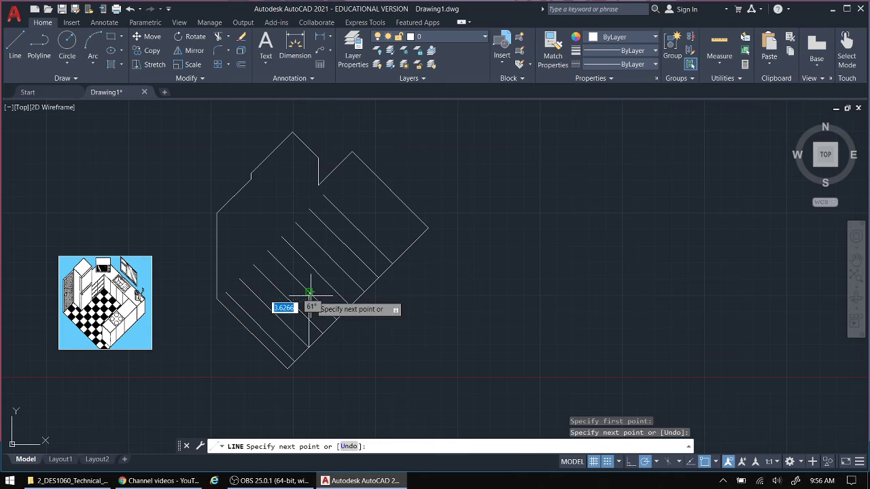
{"action": "left_click", "coordinate": [378, 224]}
{"action": "right_click", "coordinate": [403, 226]}
{"action": "left_click", "coordinate": [424, 237]}
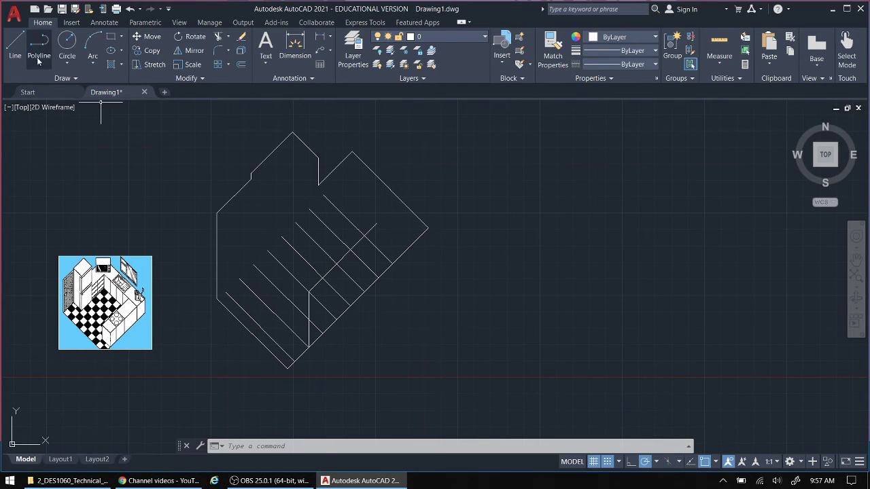
- Draw a second vertical line from just below the inner line, unsnapped, up to an offset line, continuing parallel to the first bent line
{"action": "left_click", "coordinate": [15, 45]}
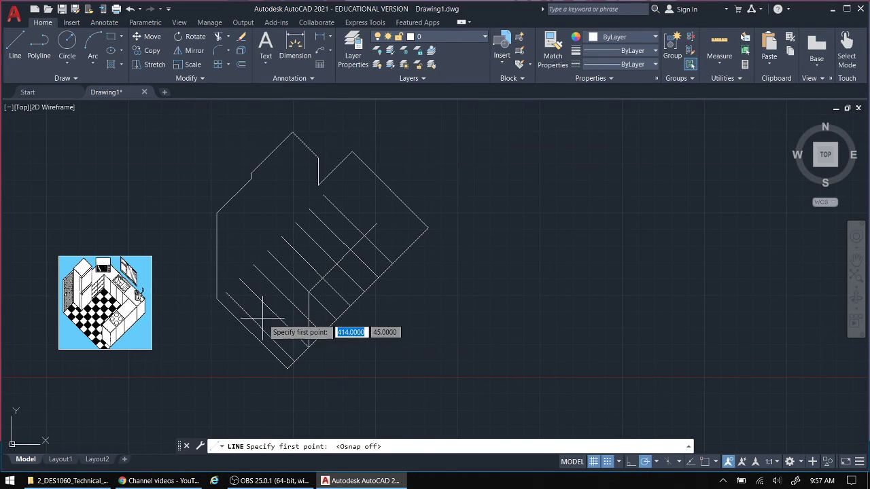
{"action": "left_click", "coordinate": [286, 332]}
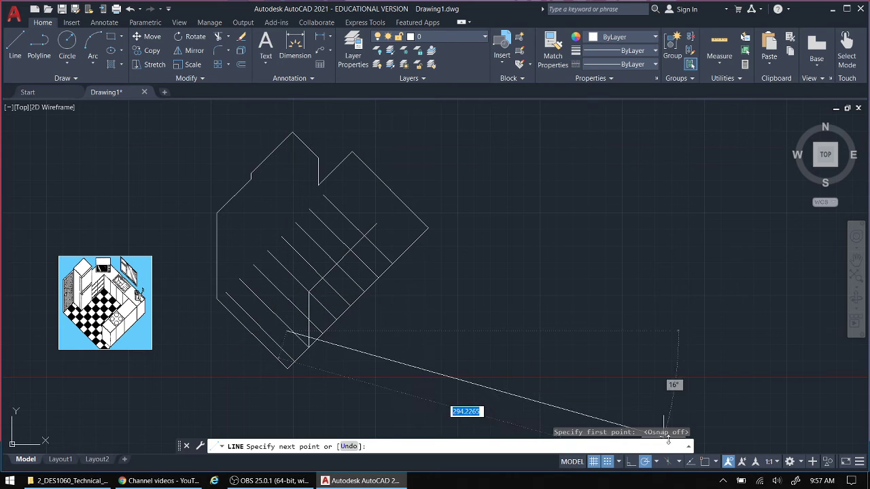
{"action": "left_click", "coordinate": [706, 462]}
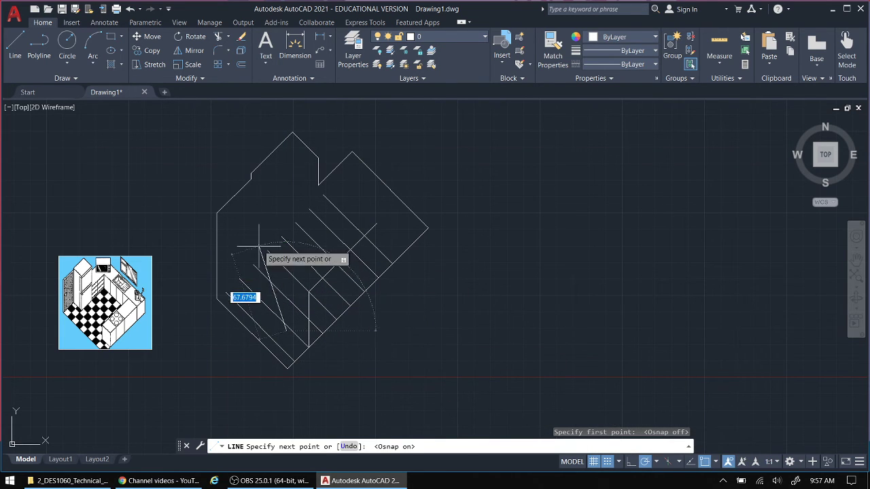
{"action": "left_click", "coordinate": [286, 270]}
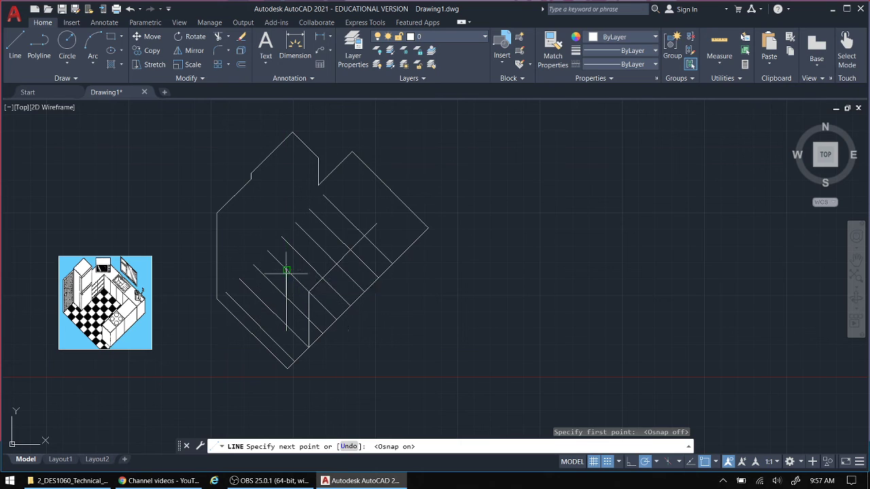
{"action": "left_click", "coordinate": [354, 202]}
{"action": "key", "text": "Escape"}
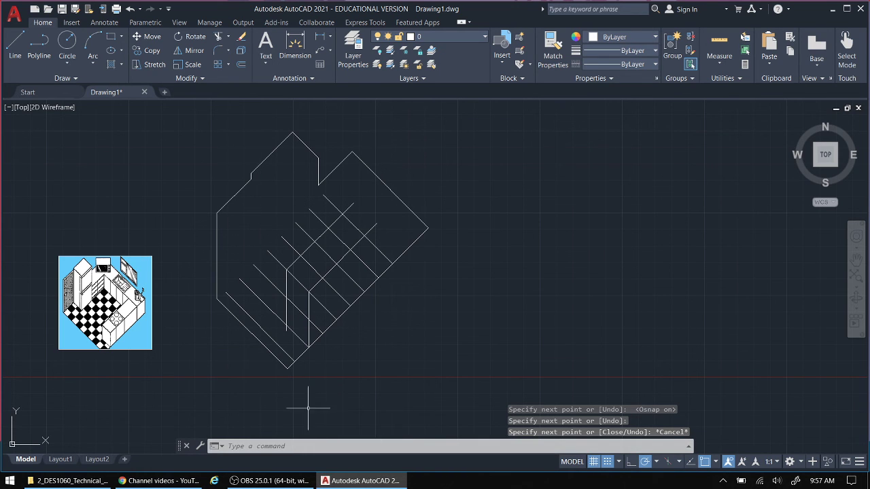
- Stretch the second vertical line's lower end exactly onto the original inner line
{"action": "scroll", "coordinate": [287, 334], "scroll_direction": "up", "scroll_amount": 5}
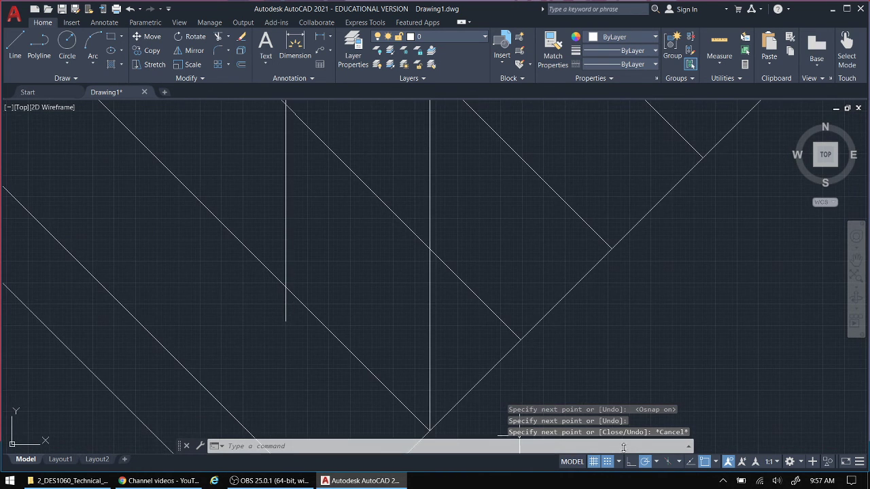
{"action": "left_click", "coordinate": [287, 262]}
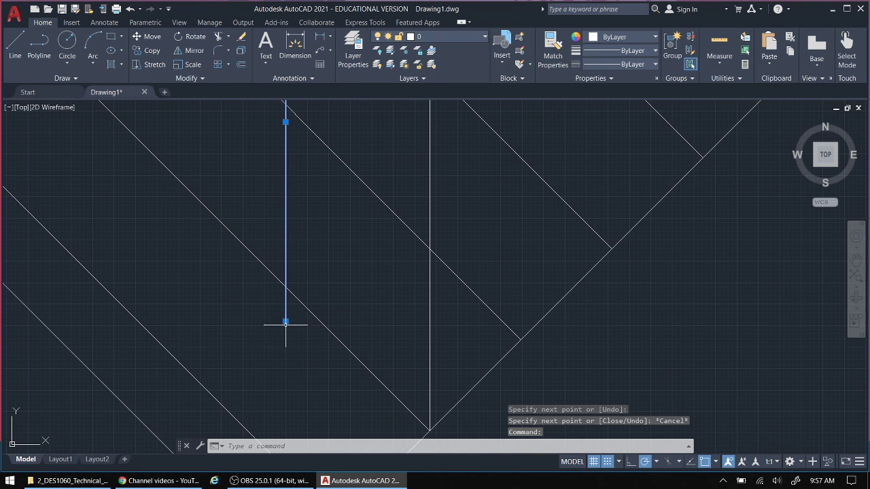
{"action": "left_click", "coordinate": [285, 323]}
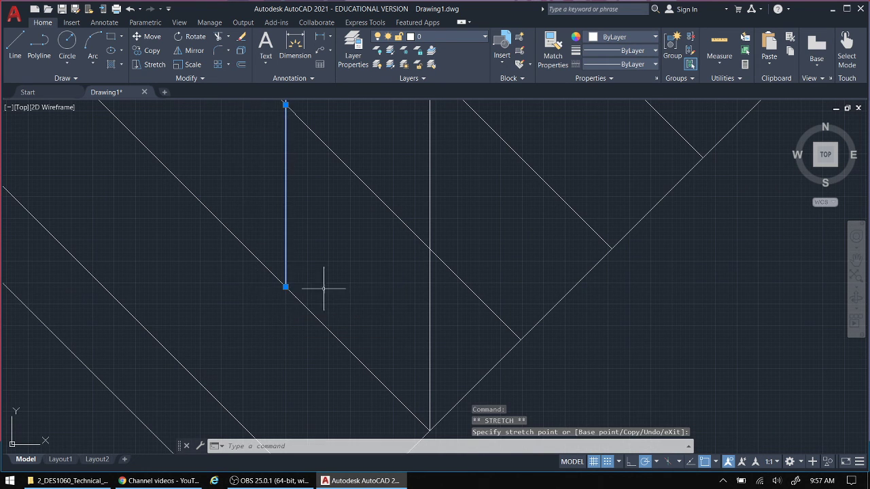
{"action": "scroll", "coordinate": [299, 287], "scroll_direction": "down", "scroll_amount": 4}
{"action": "key", "text": "Escape"}
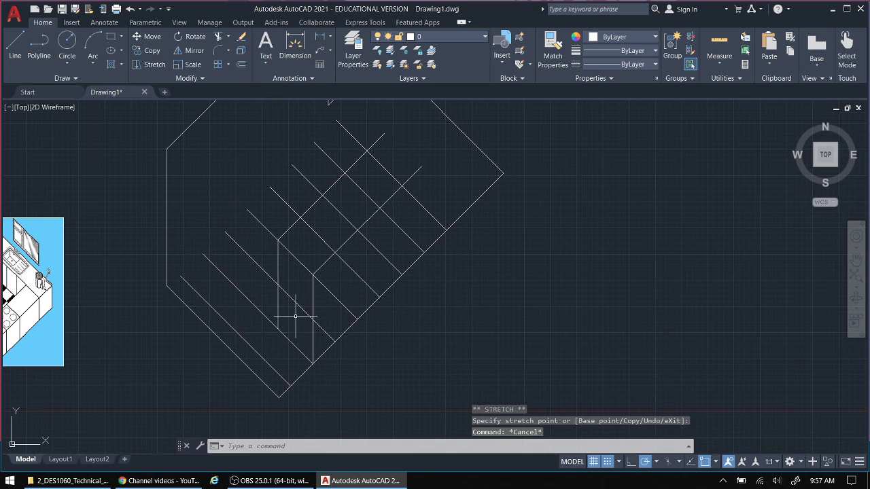
- Trim away the offset line pieces between the two bent lines using a fence
{"action": "left_click", "coordinate": [218, 37]}
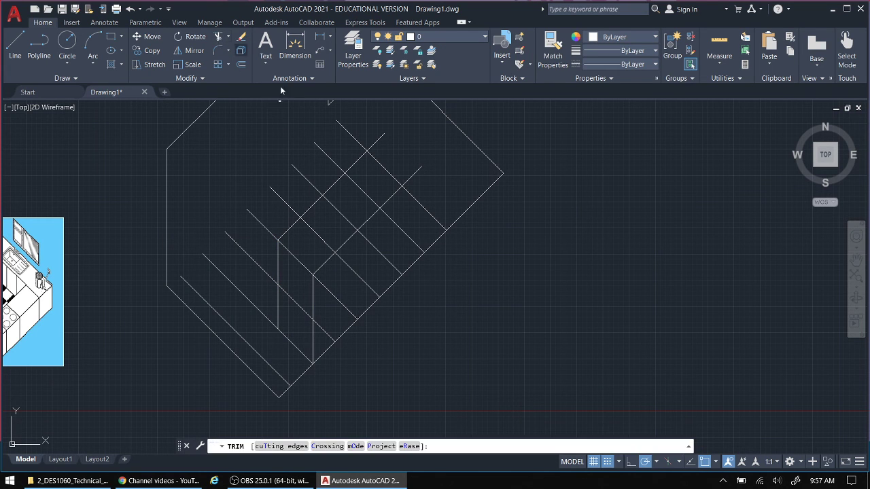
{"action": "left_click", "coordinate": [400, 163]}
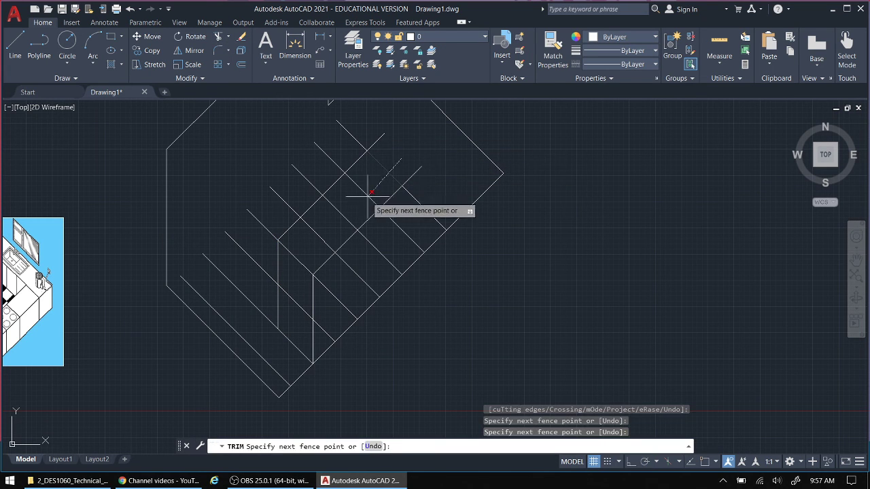
{"action": "left_click", "coordinate": [295, 268]}
{"action": "key", "text": "Return"}
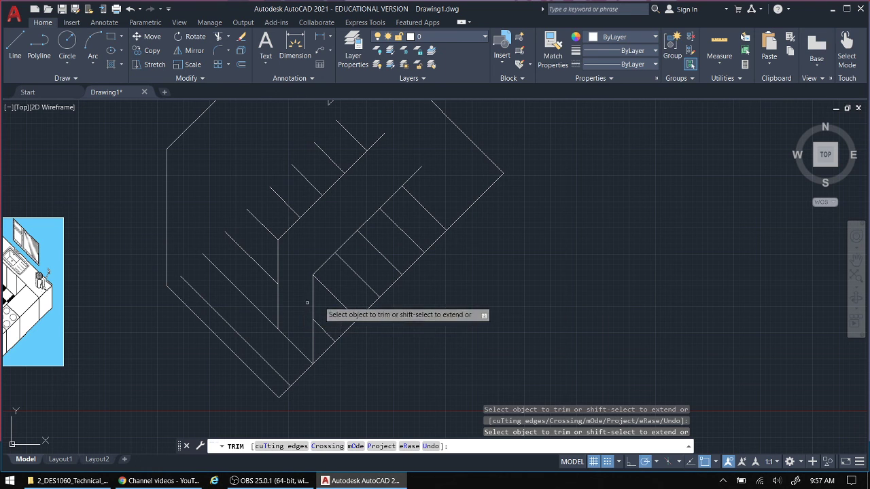
- Trim away the remaining offset line pieces between the right bent line and the outline's lower-right edge using a fence
{"action": "left_click", "coordinate": [436, 202]}
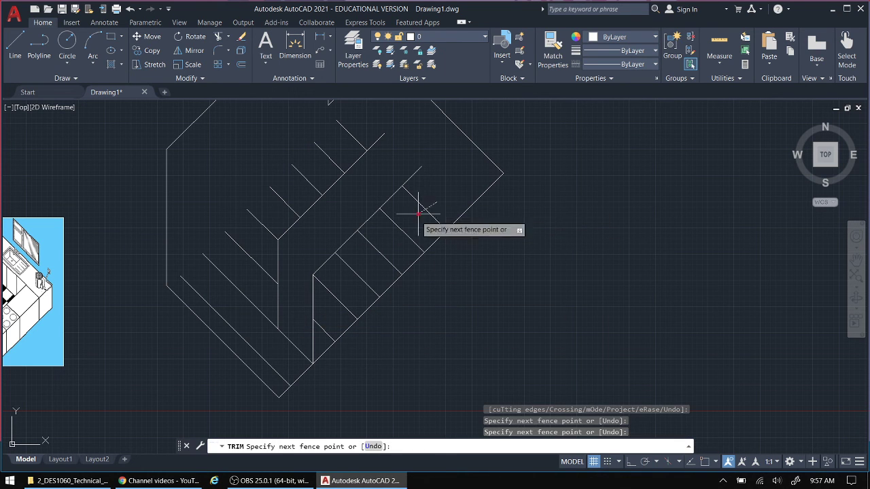
{"action": "left_click", "coordinate": [329, 328]}
{"action": "key", "text": "Return"}
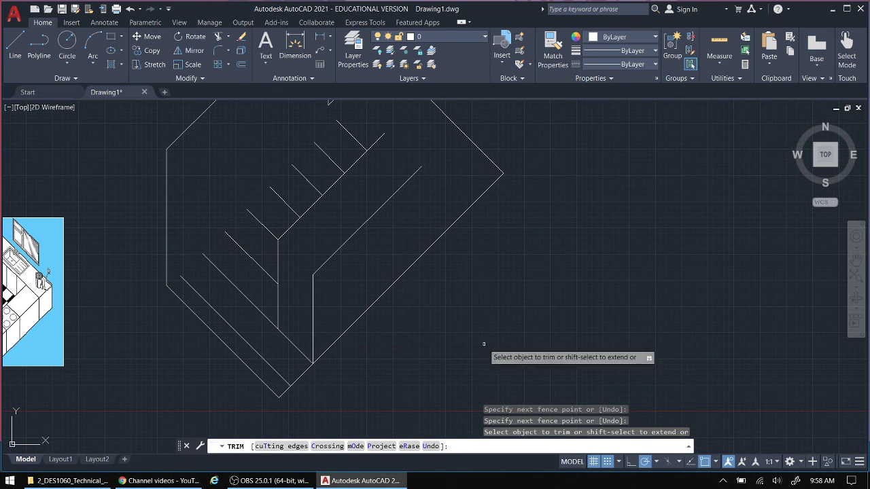
{"action": "scroll", "coordinate": [327, 301], "scroll_direction": "down", "scroll_amount": 4}
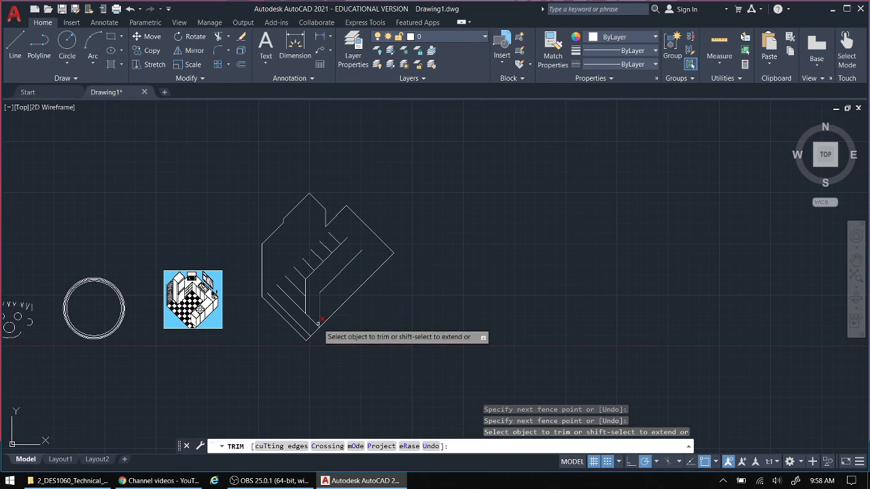
{"action": "scroll", "coordinate": [343, 307], "scroll_direction": "up", "scroll_amount": 2}
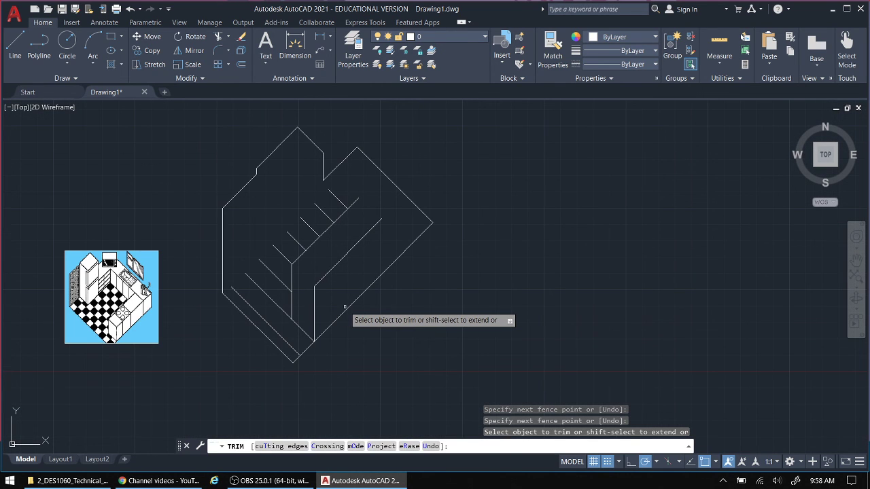